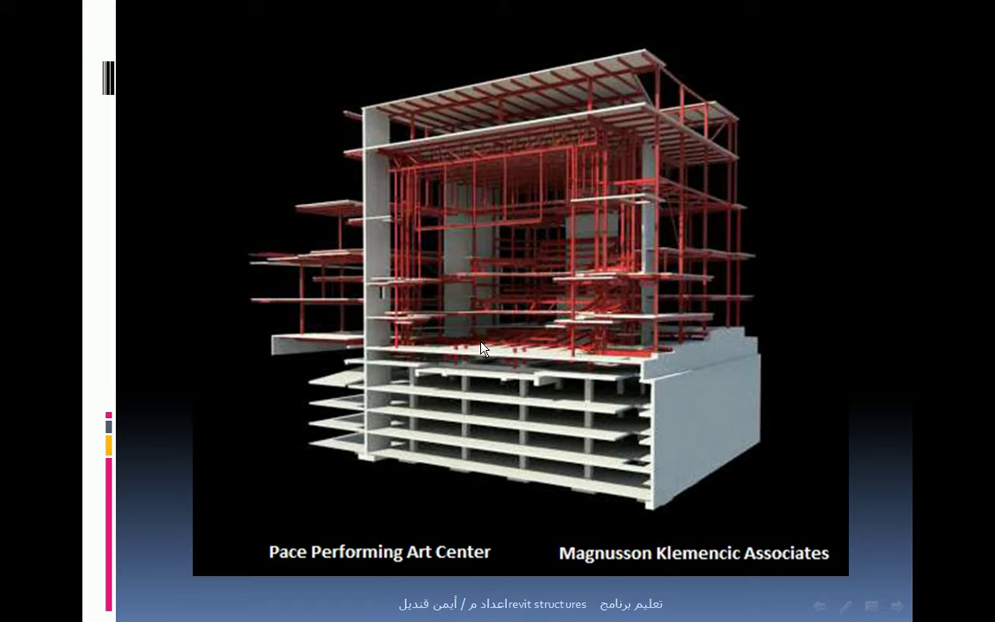
Step: Advance the slideshow and jump to slide 18, the lesson list including Adding Steel Beams
{"action": "left_click", "coordinate": [378, 308]}
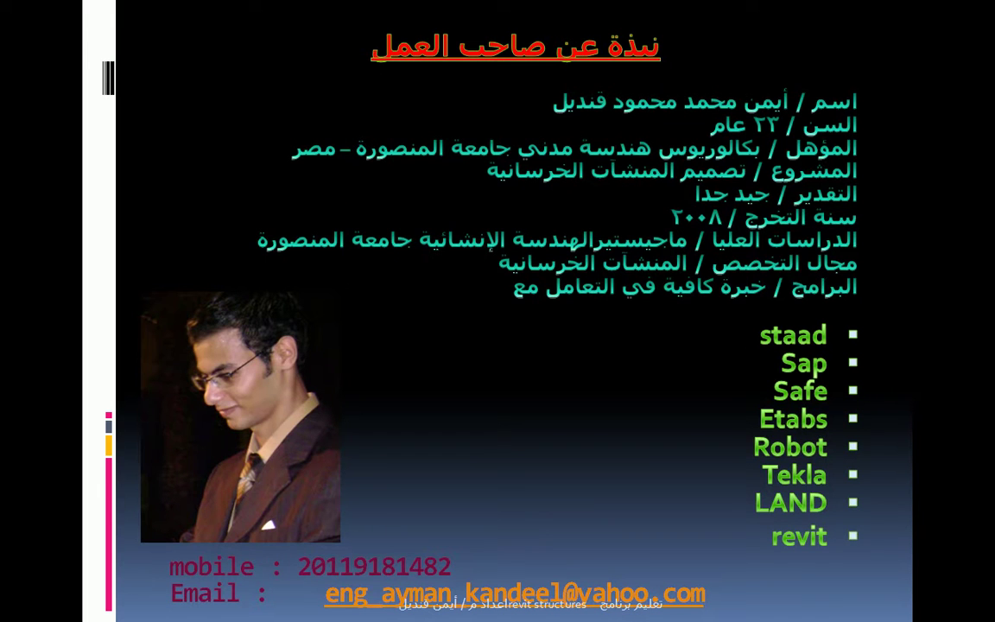
{"action": "right_click", "coordinate": [98, 164]}
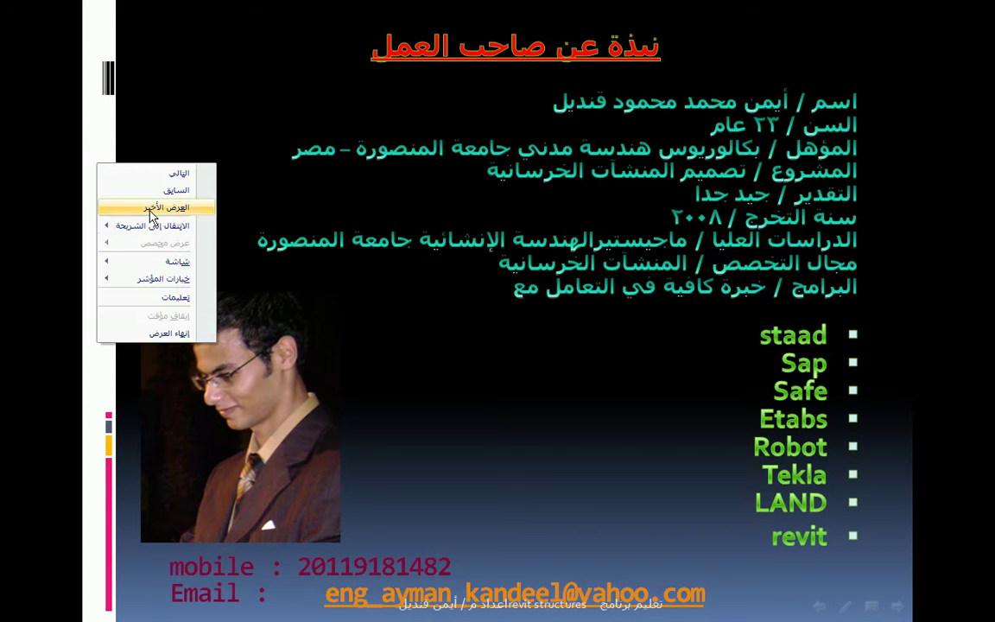
{"action": "mouse_move", "coordinate": [152, 230]}
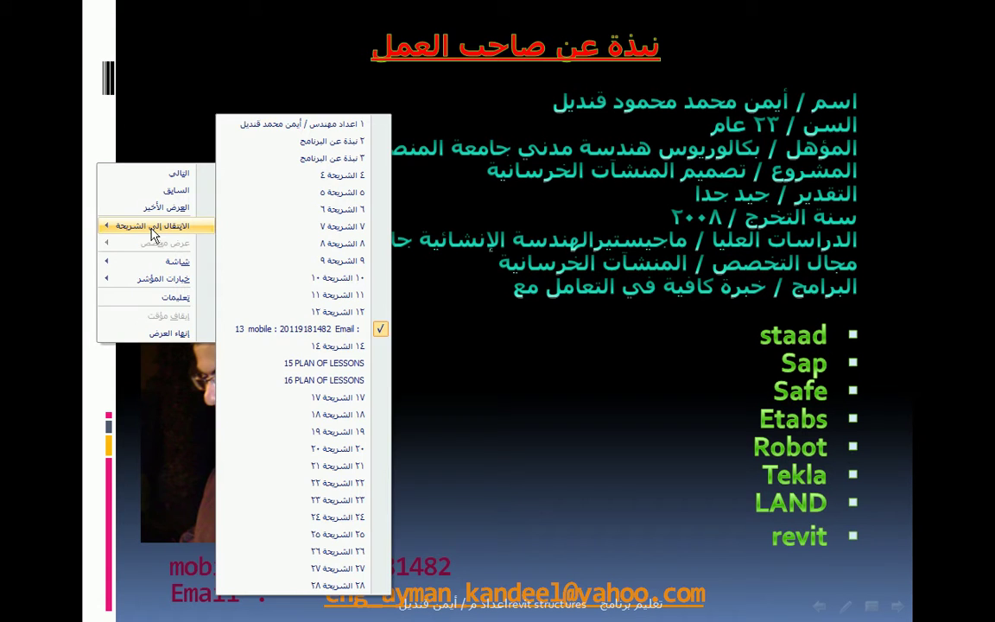
{"action": "left_click", "coordinate": [348, 414]}
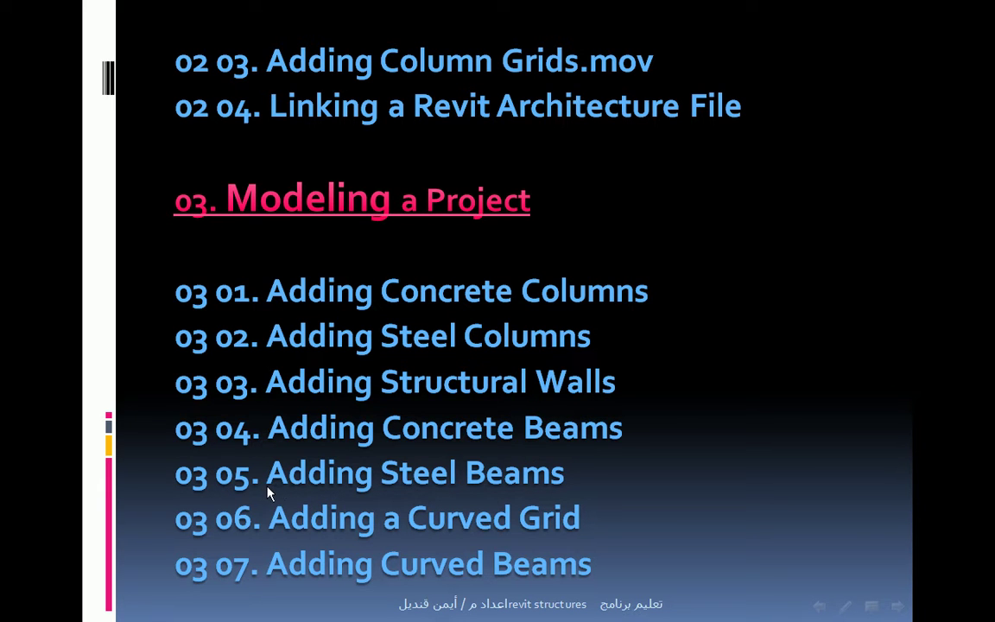
Step: End the slideshow and start opening an existing project in Revit Structure
{"action": "key", "text": "Escape"}
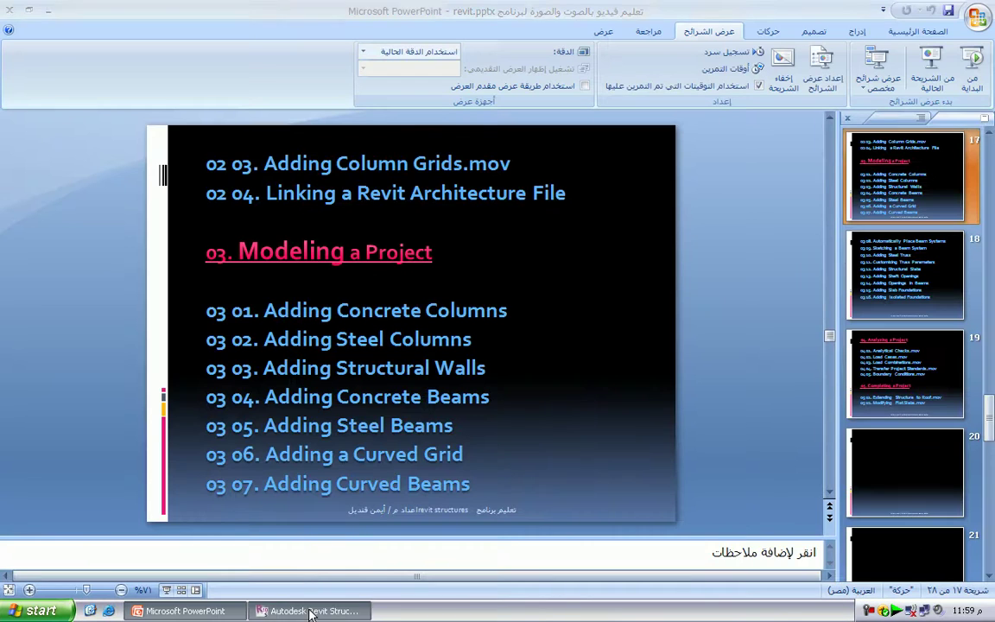
{"action": "left_click", "coordinate": [311, 612]}
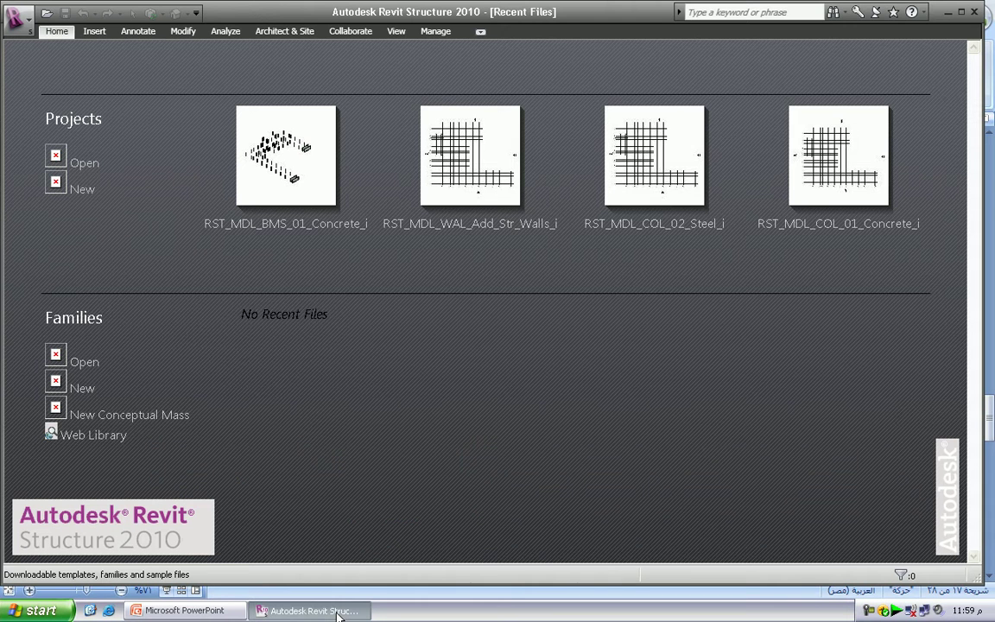
{"action": "left_click", "coordinate": [15, 17]}
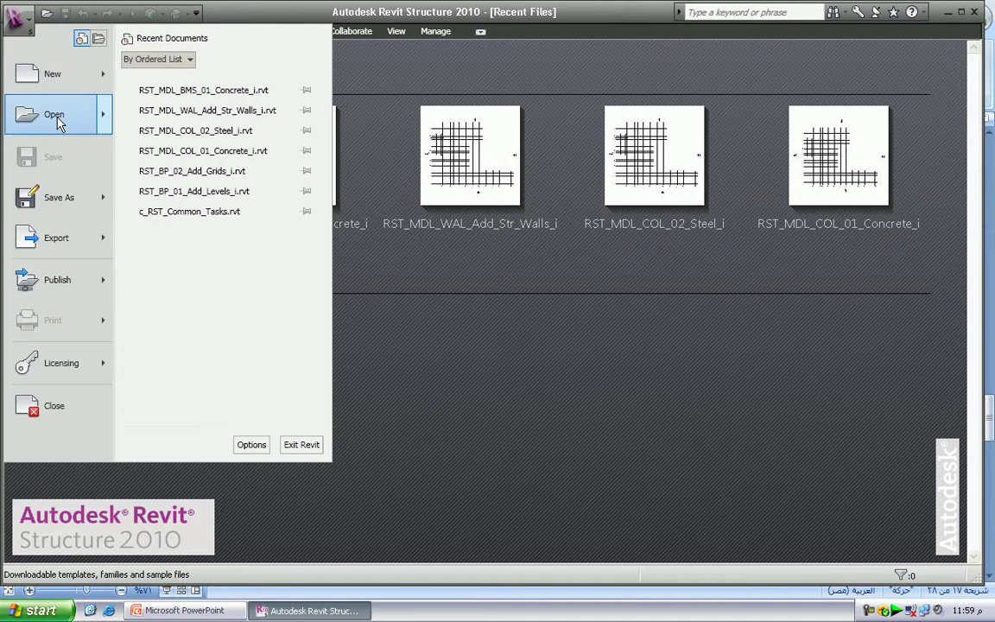
{"action": "left_click", "coordinate": [57, 122]}
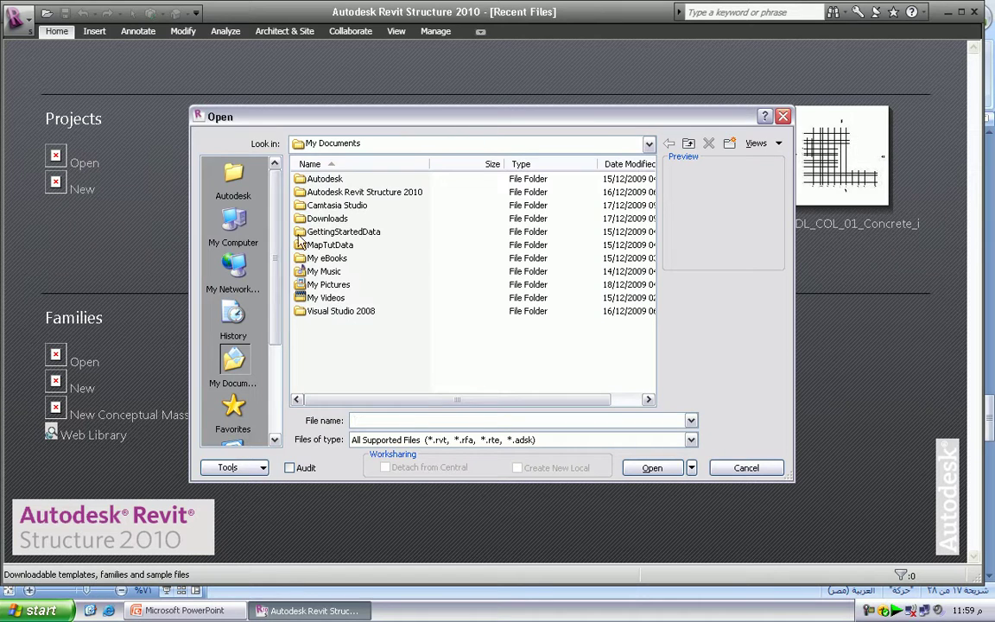
Step: Browse to Autodesk > RST 2010 > Imperial and open RST_MDL_BMS_02_Steel_i.rvt
{"action": "left_click", "coordinate": [242, 191]}
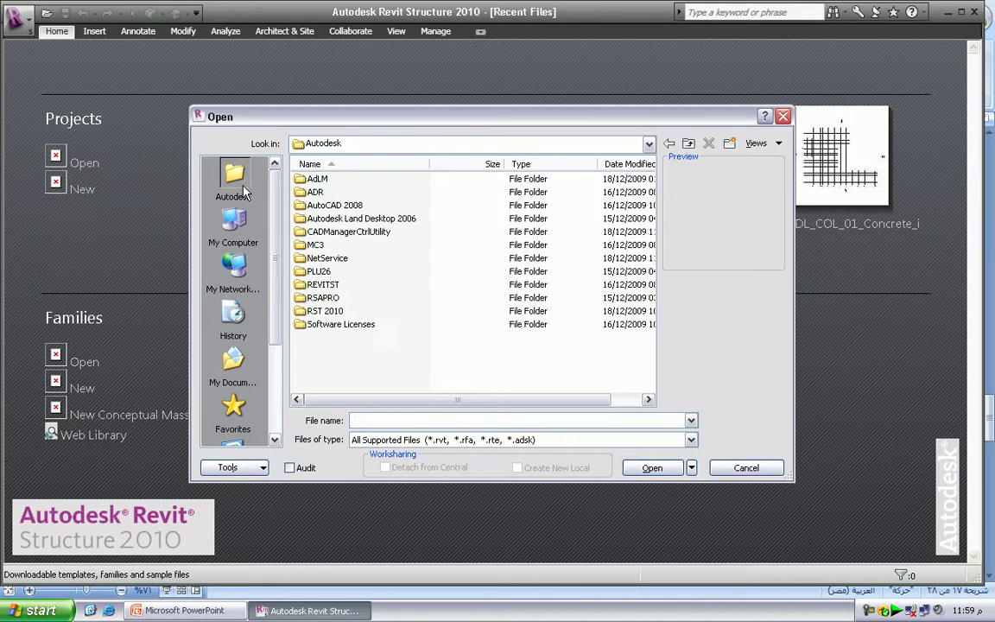
{"action": "double_click", "coordinate": [324, 310]}
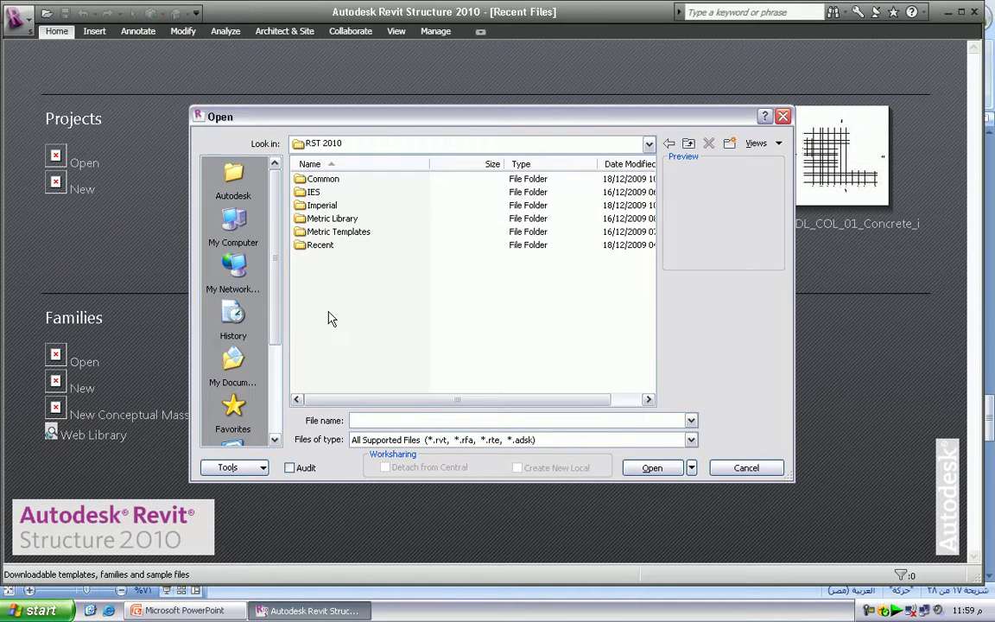
{"action": "double_click", "coordinate": [321, 205]}
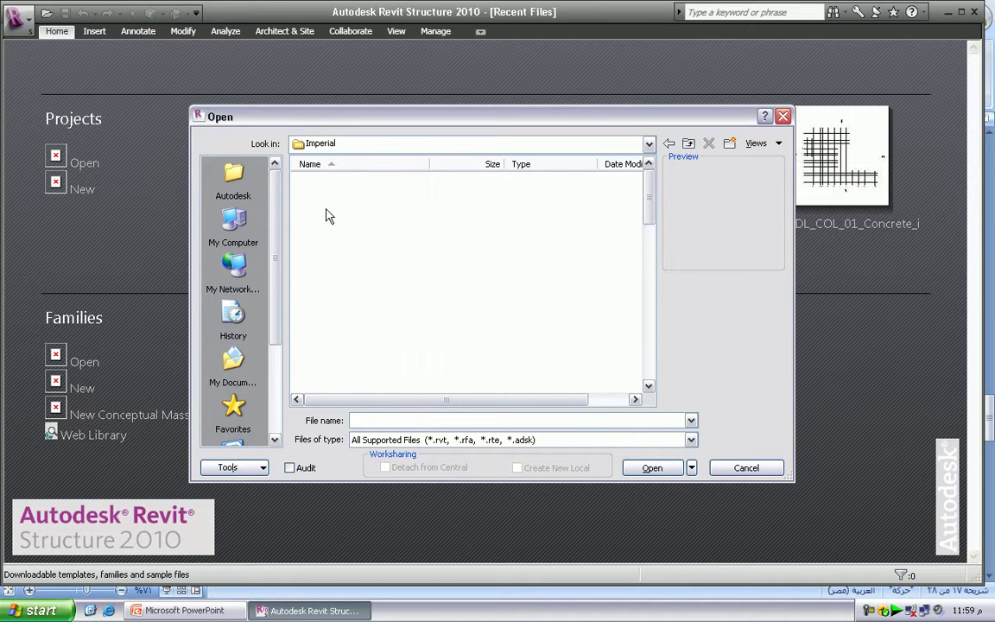
{"action": "left_click_drag", "start_coordinate": [654, 227], "coordinate": [643, 299]}
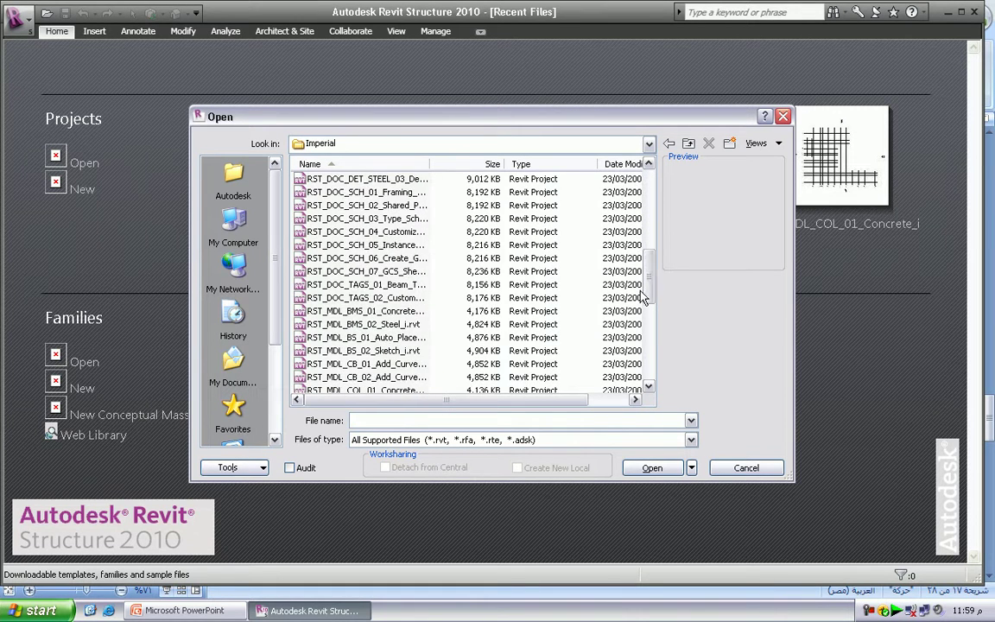
{"action": "left_click", "coordinate": [390, 326]}
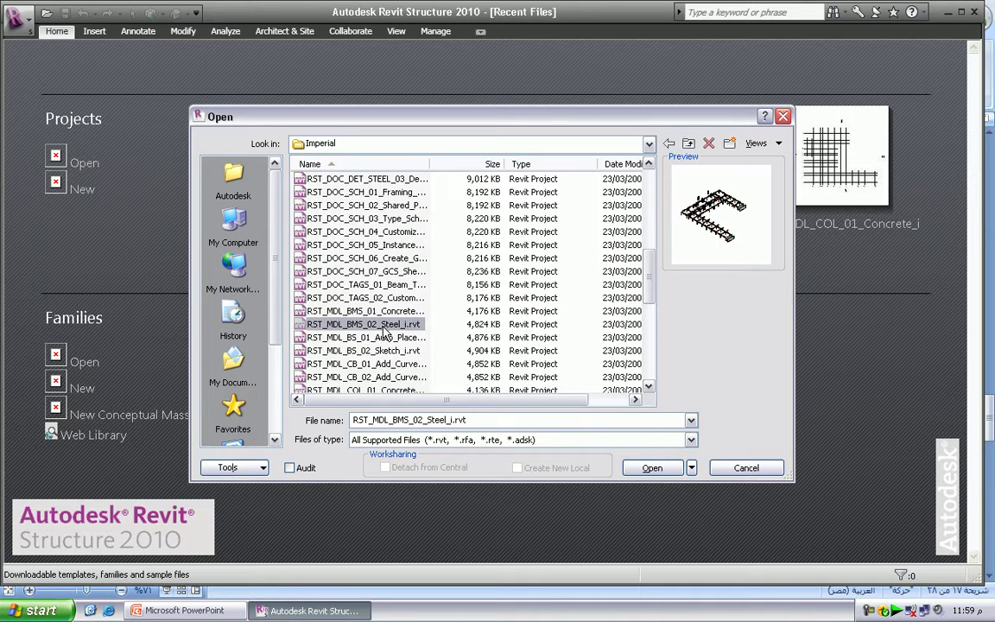
{"action": "double_click", "coordinate": [395, 325]}
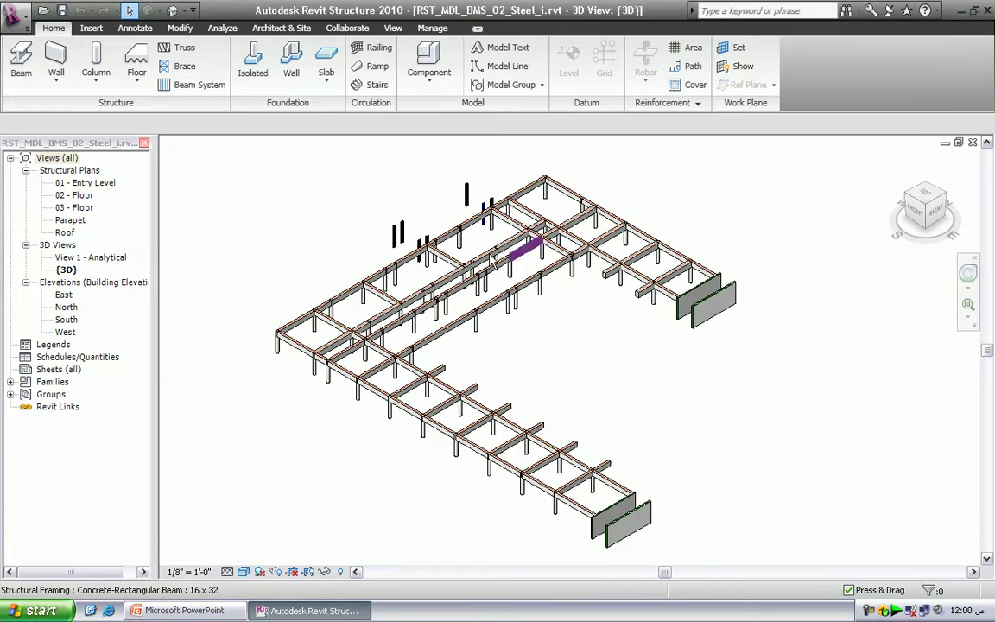
Step: Zoom and pan the 3D view to inspect the L-shaped frame and its steel columns
{"action": "scroll", "coordinate": [492, 255], "scroll_direction": "up", "scroll_amount": 5}
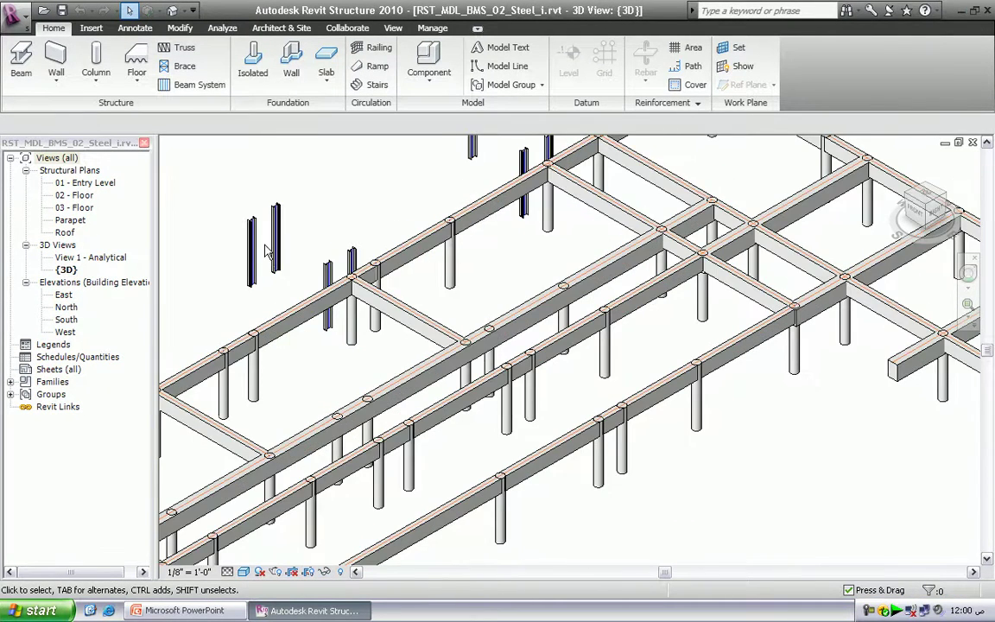
{"action": "scroll", "coordinate": [267, 251], "scroll_direction": "down", "scroll_amount": 4}
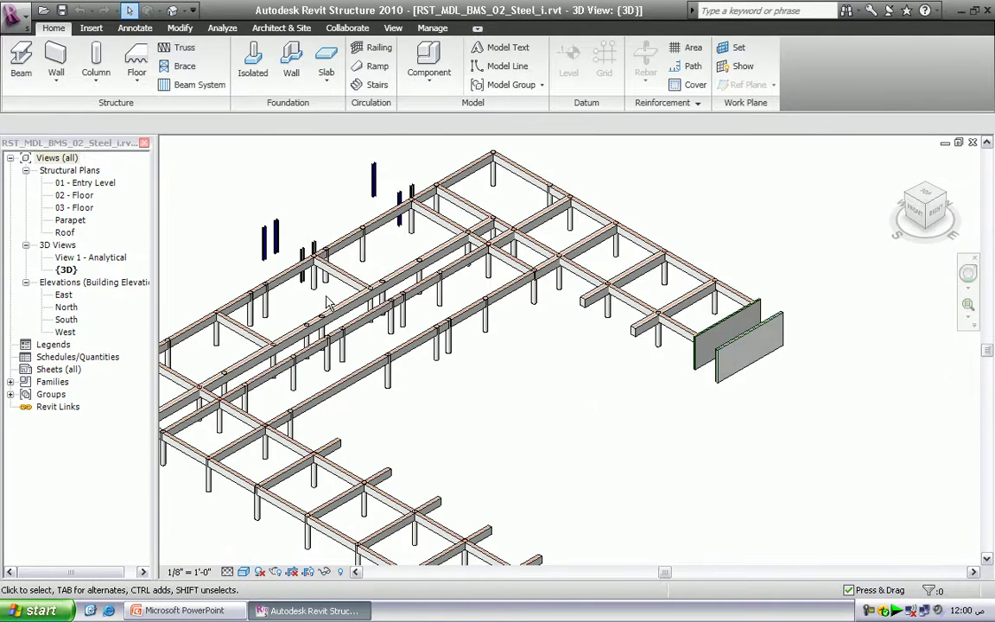
{"action": "middle_click_drag", "start_coordinate": [328, 302], "coordinate": [438, 285]}
{"action": "scroll", "coordinate": [437, 285], "scroll_direction": "up", "scroll_amount": 1}
{"action": "scroll", "coordinate": [445, 278], "scroll_direction": "down", "scroll_amount": 2}
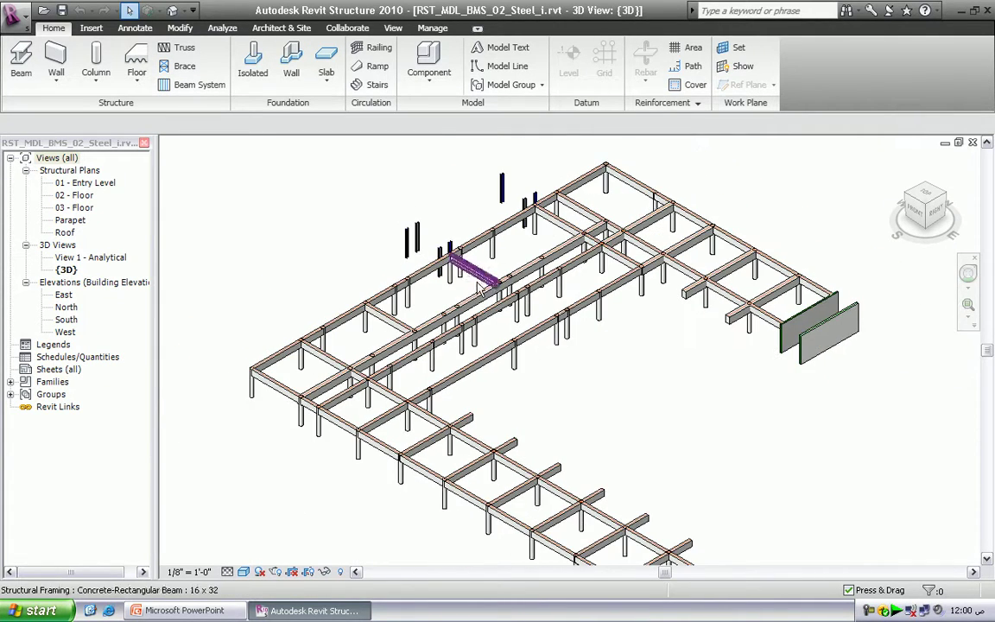
{"action": "middle_click_drag", "start_coordinate": [451, 247], "coordinate": [411, 257]}
{"action": "scroll", "coordinate": [411, 257], "scroll_direction": "up", "scroll_amount": 1}
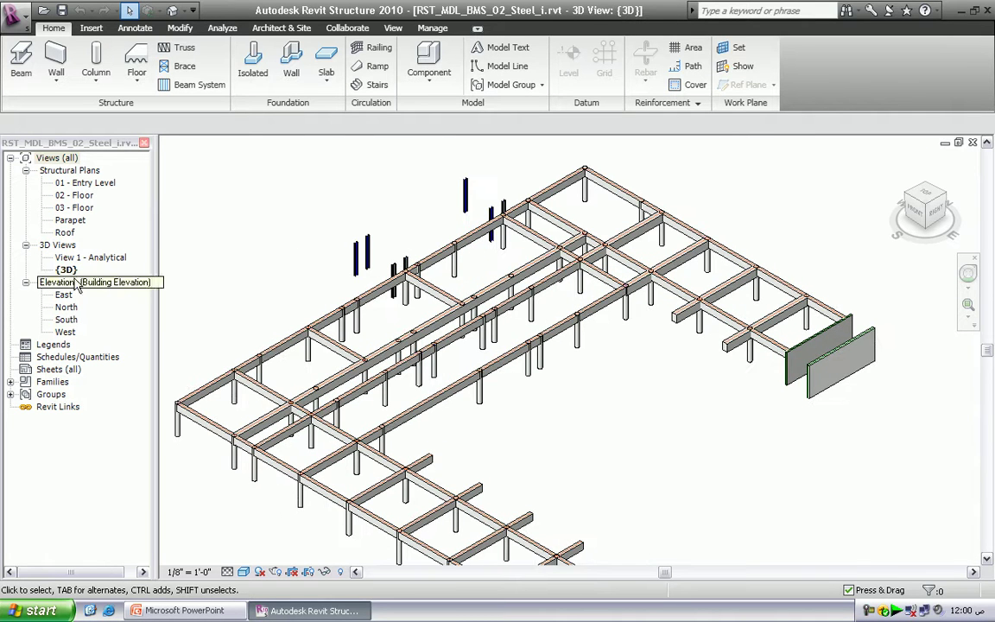
Step: Open the 02 - Floor plan and zoom into grids .5 and .75 between B and E
{"action": "double_click", "coordinate": [66, 197]}
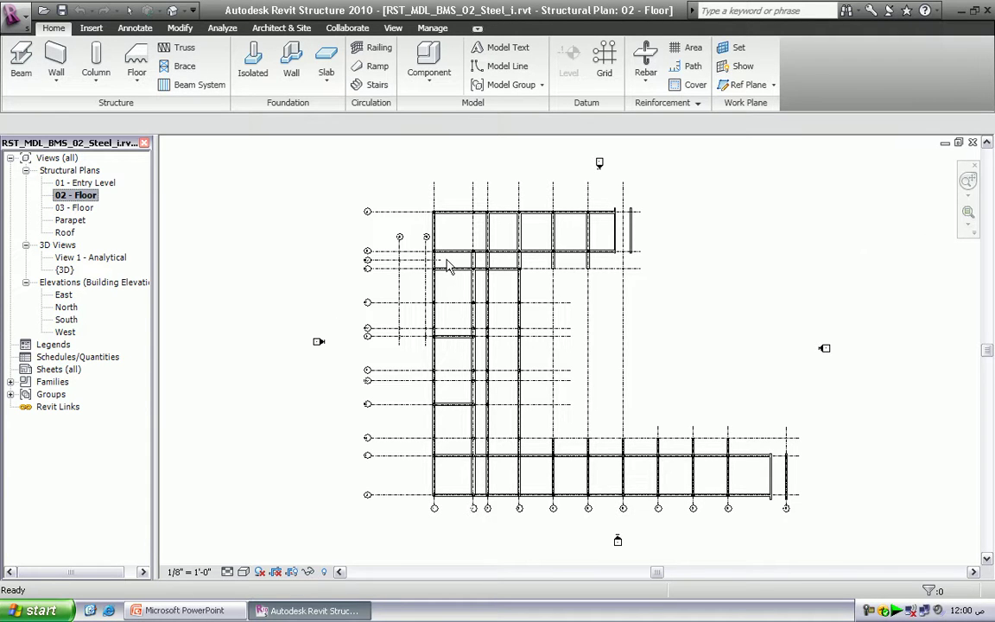
{"action": "left_click", "coordinate": [875, 197]}
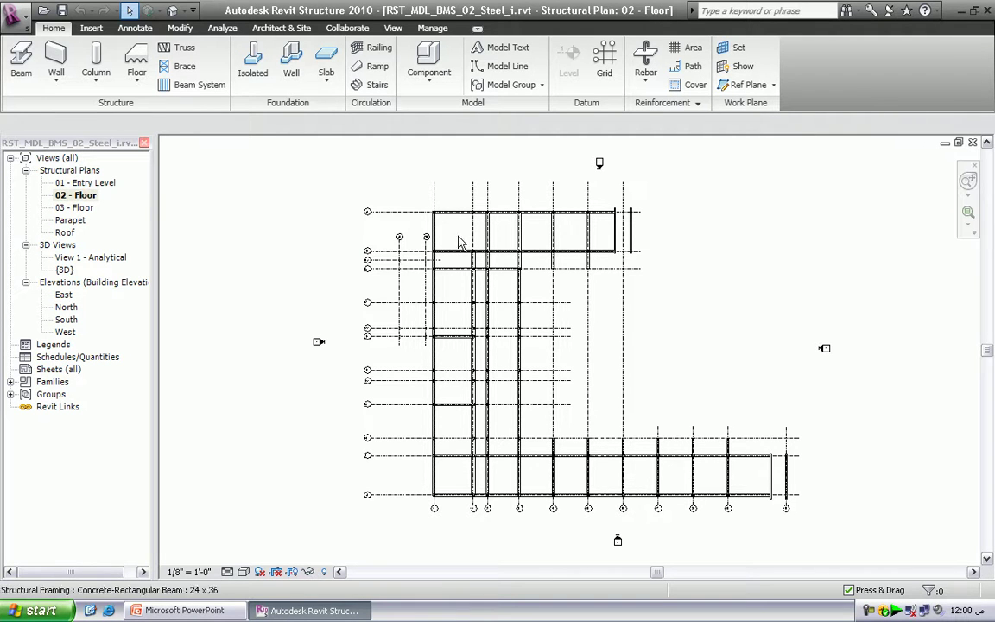
{"action": "left_click_drag", "start_coordinate": [387, 230], "coordinate": [457, 366]}
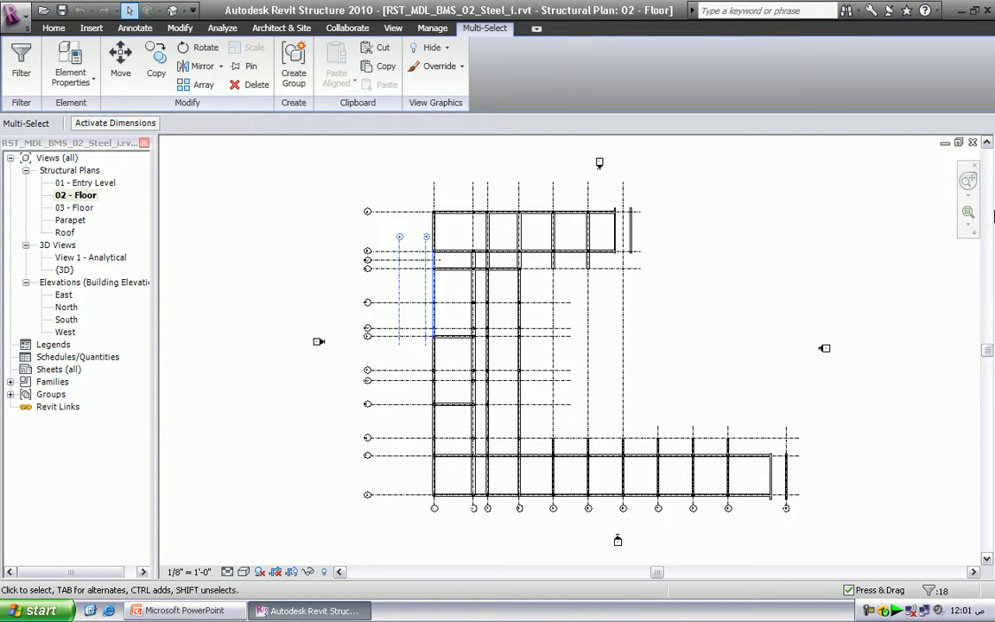
{"action": "left_click", "coordinate": [968, 212]}
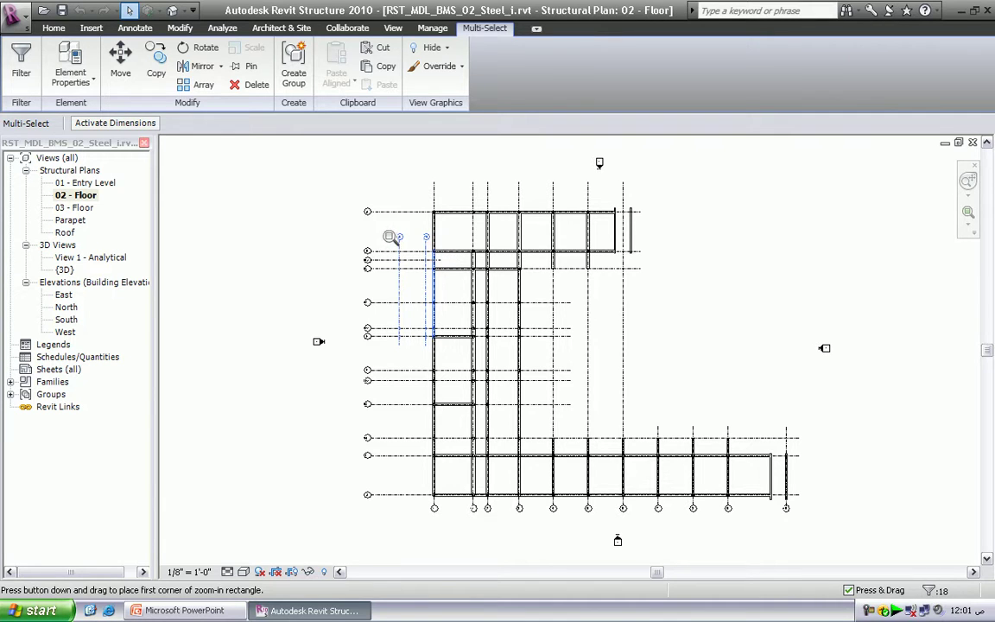
{"action": "left_click_drag", "start_coordinate": [378, 224], "coordinate": [467, 356]}
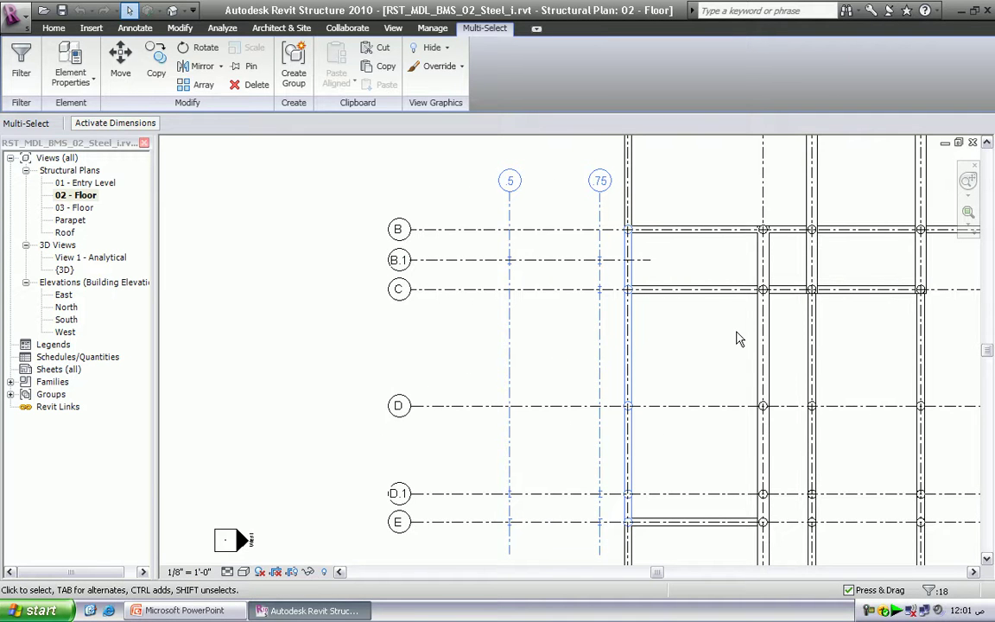
{"action": "scroll", "coordinate": [510, 289], "scroll_direction": "up", "scroll_amount": 1}
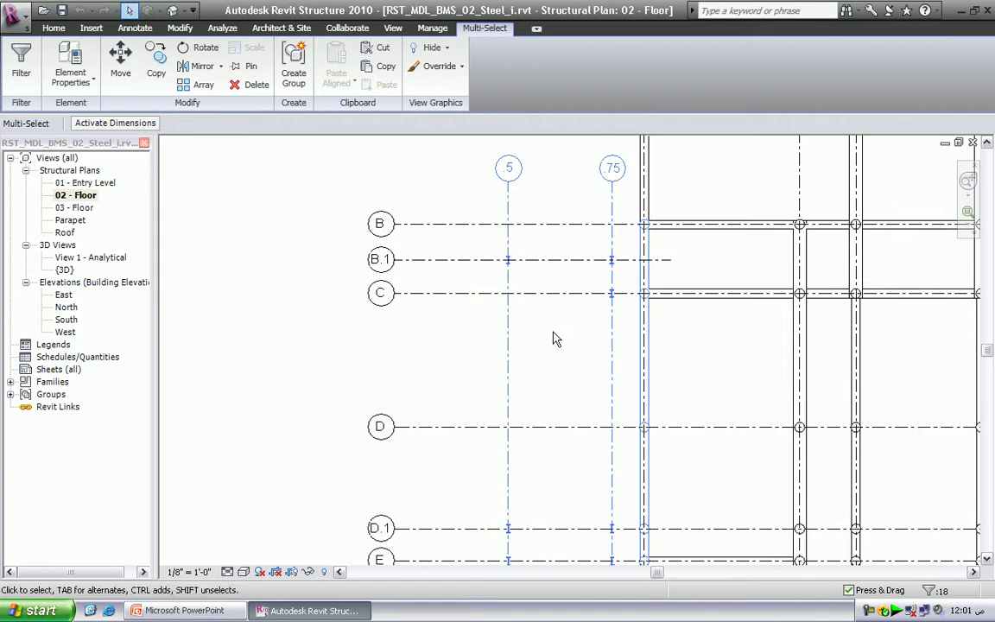
{"action": "key", "text": "Escape"}
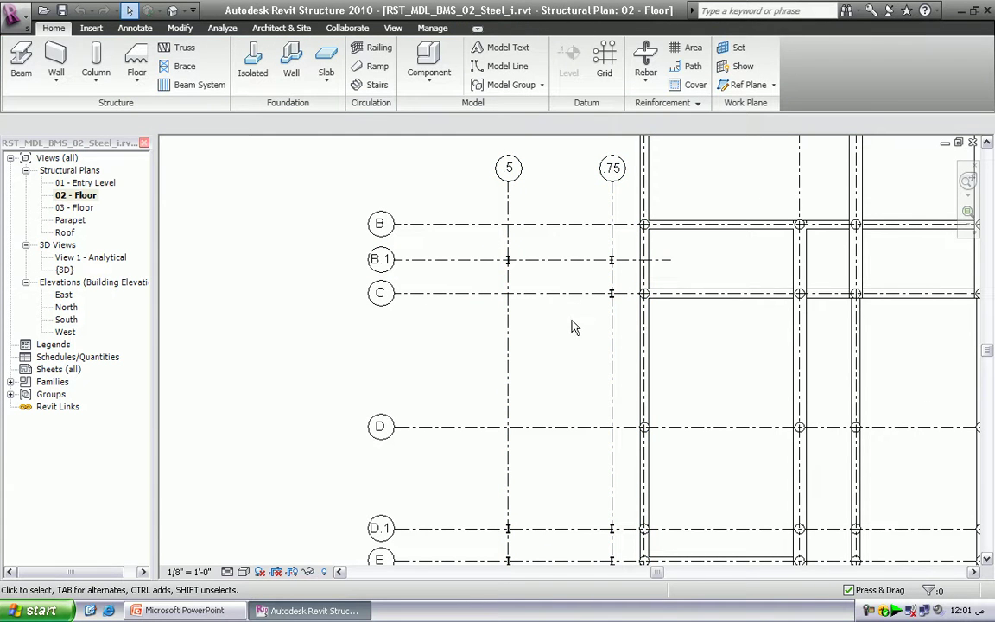
Step: Start the Beam tool with the W12X26 wide-flange type
{"action": "left_click", "coordinate": [26, 65]}
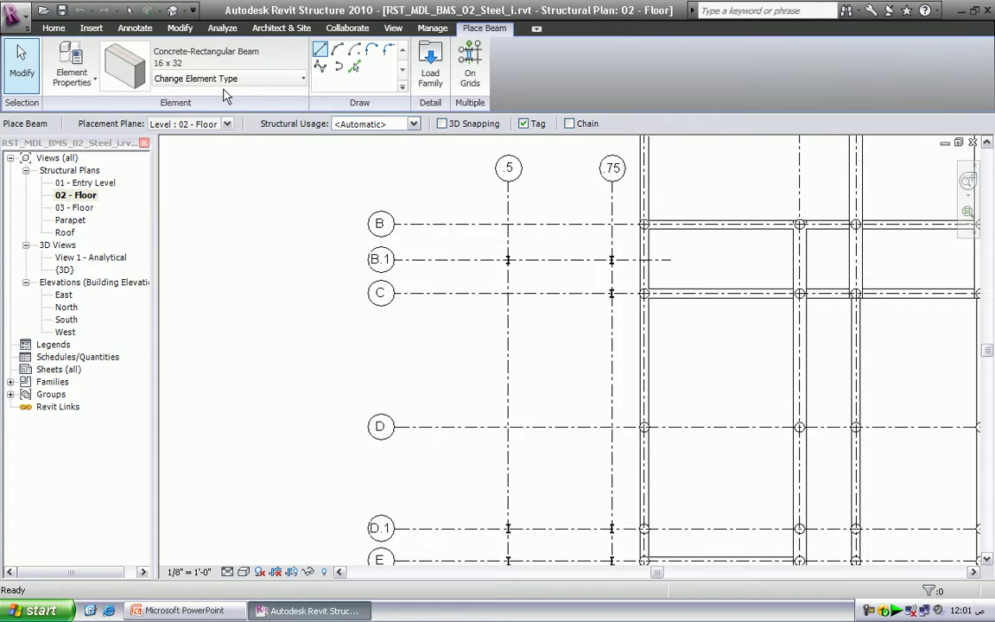
{"action": "left_click", "coordinate": [269, 79]}
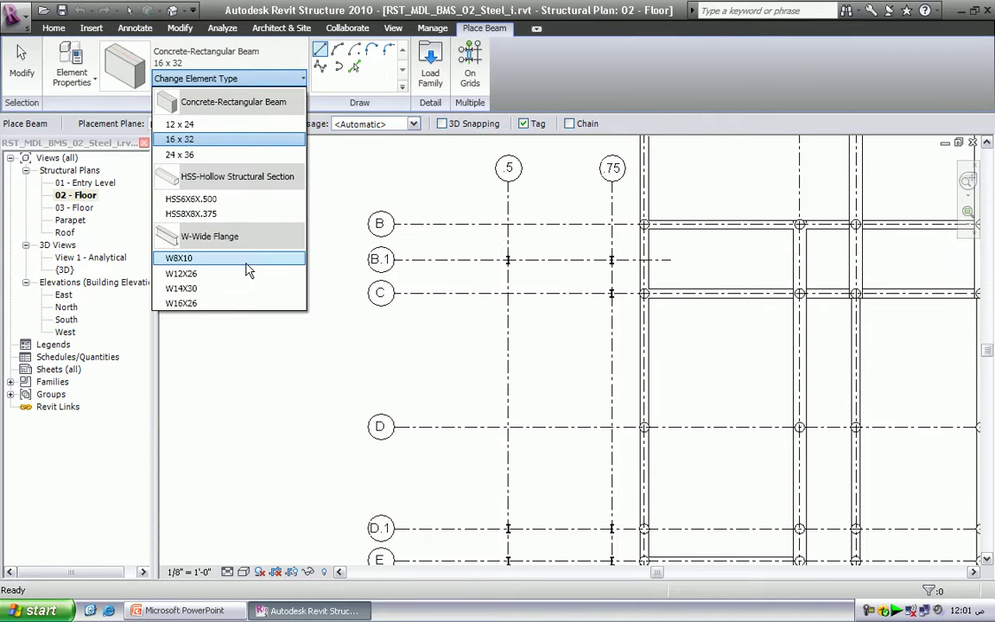
{"action": "mouse_move", "coordinate": [197, 246]}
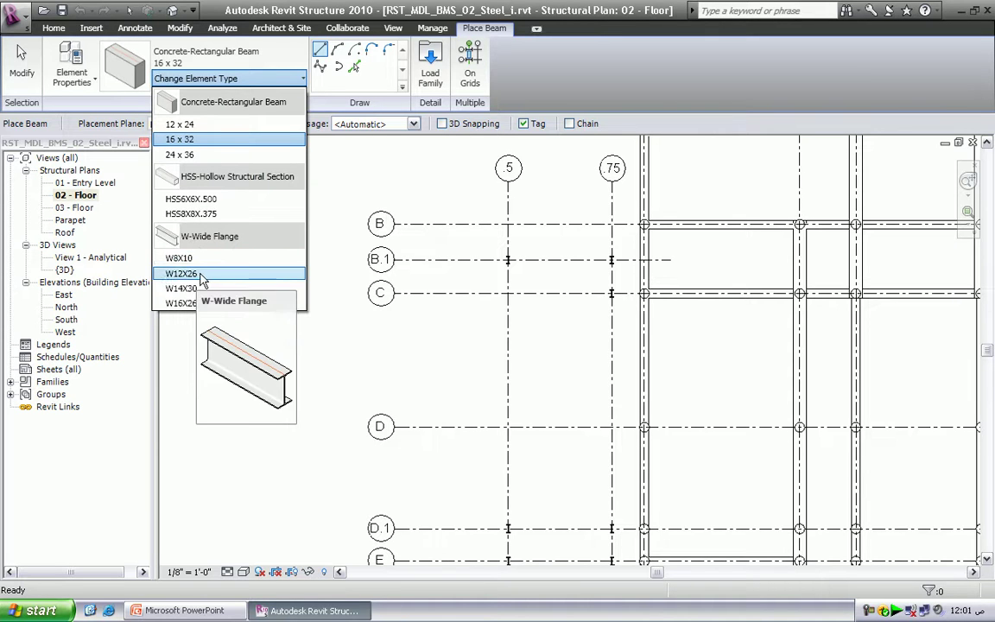
{"action": "left_click", "coordinate": [201, 274]}
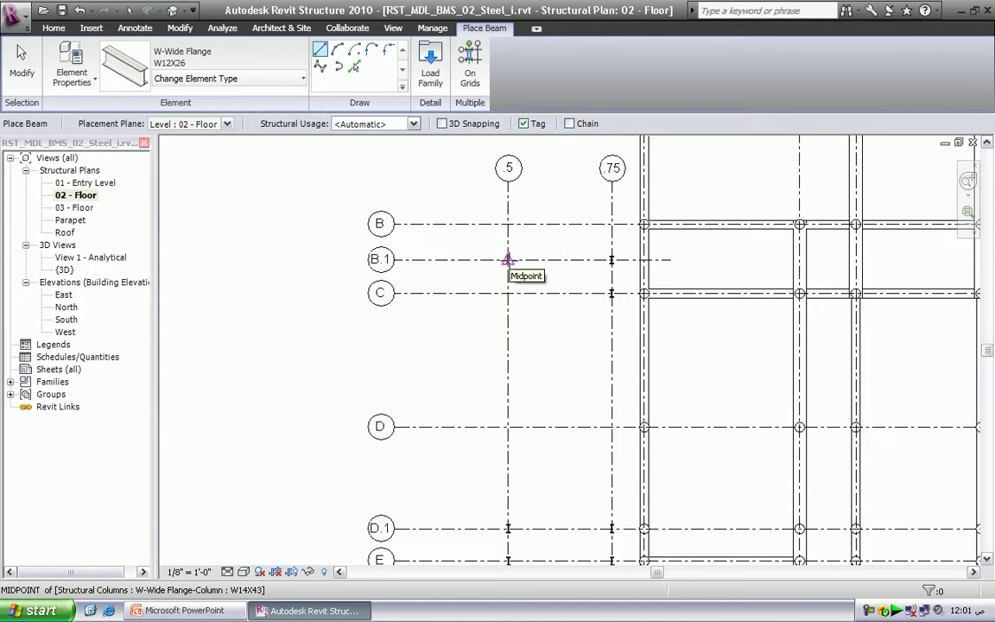
Step: Place W12X26 beams along grid B.1, along .75 from C to D.1, and along grid E
{"action": "left_click", "coordinate": [508, 259]}
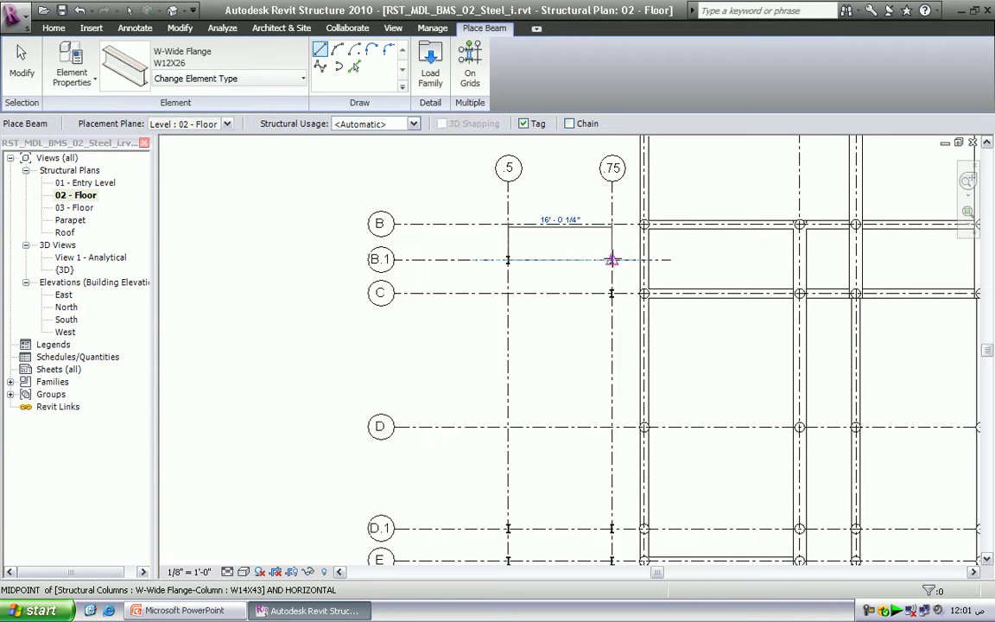
{"action": "left_click", "coordinate": [612, 259]}
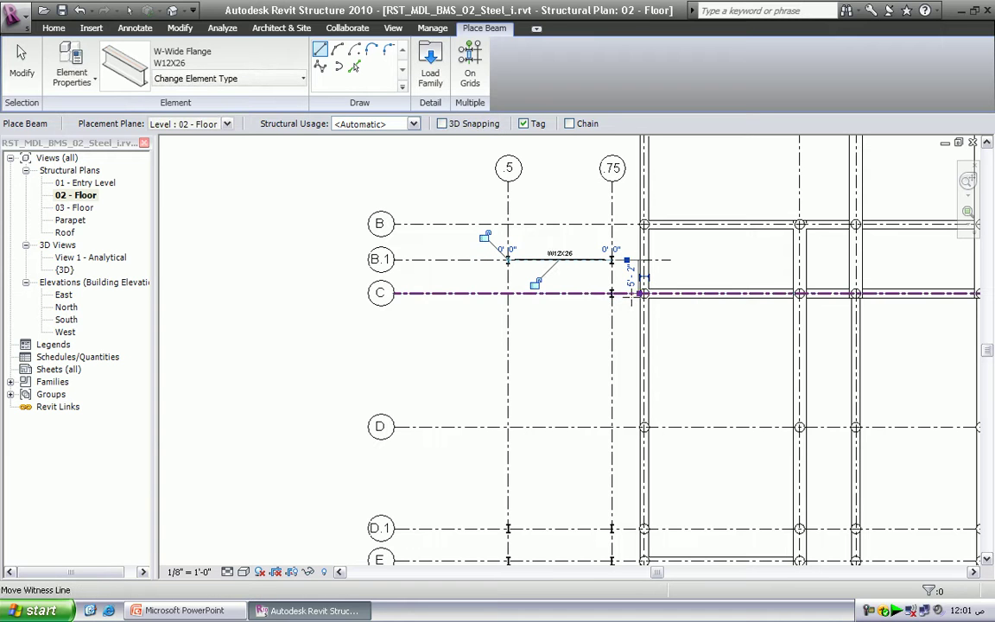
{"action": "left_click", "coordinate": [613, 294]}
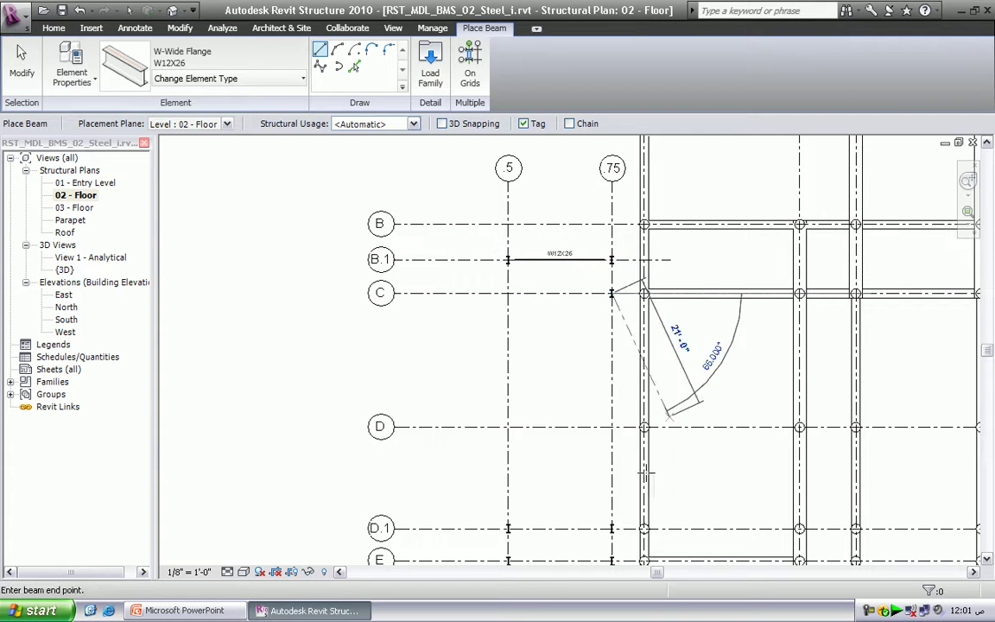
{"action": "middle_click_drag", "start_coordinate": [614, 498], "coordinate": [584, 362]}
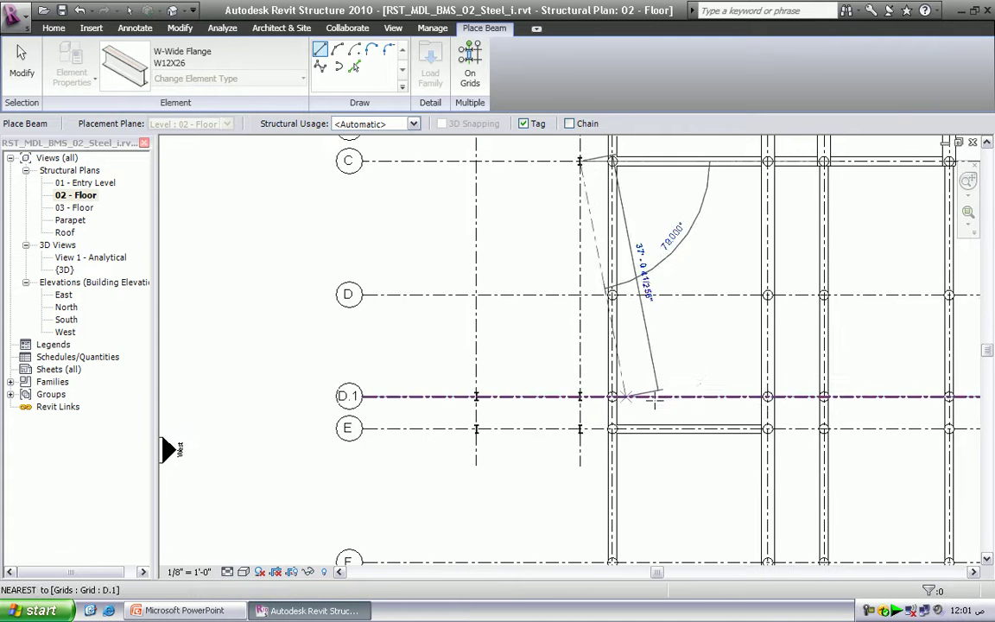
{"action": "scroll", "coordinate": [553, 397], "scroll_direction": "up", "scroll_amount": 3}
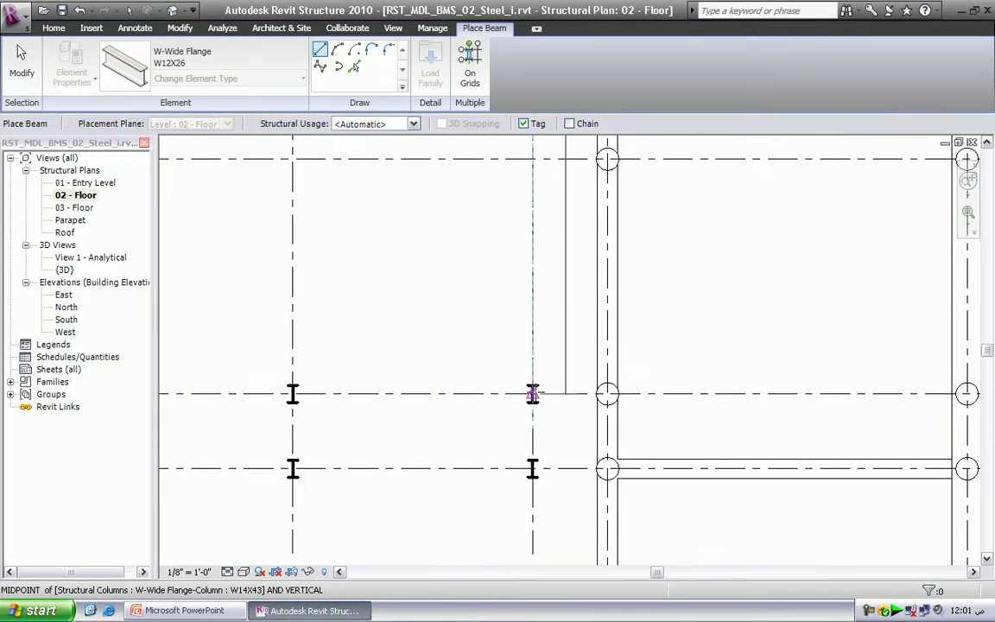
{"action": "left_click", "coordinate": [560, 449]}
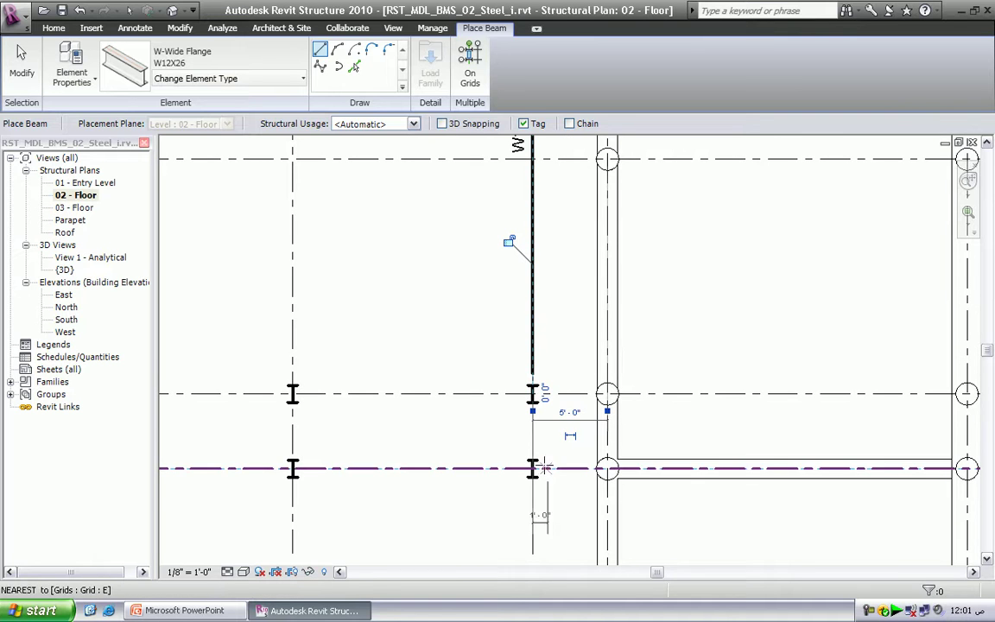
{"action": "left_click", "coordinate": [531, 469]}
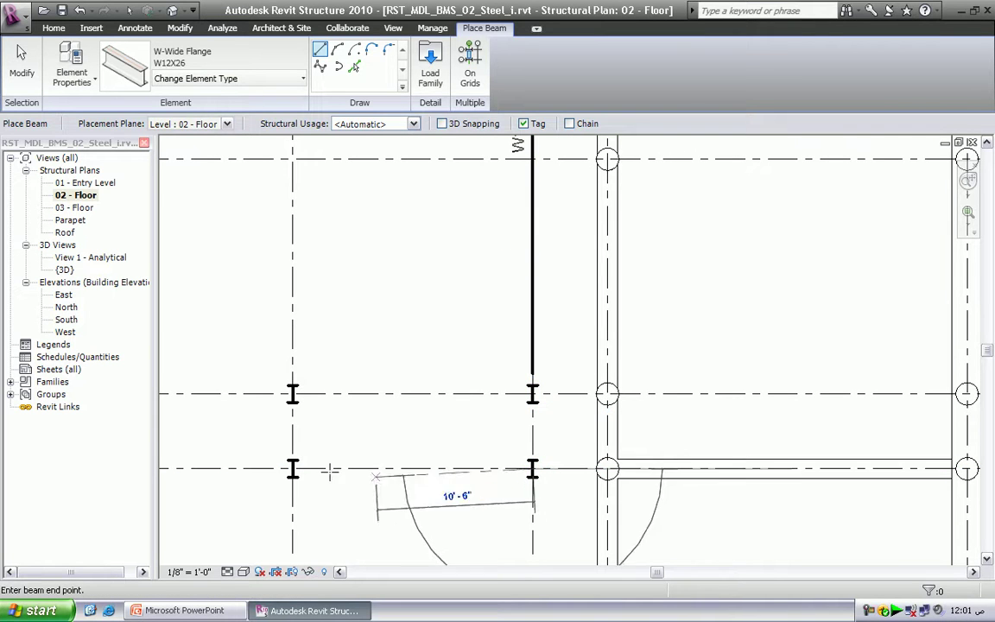
{"action": "left_click", "coordinate": [292, 469]}
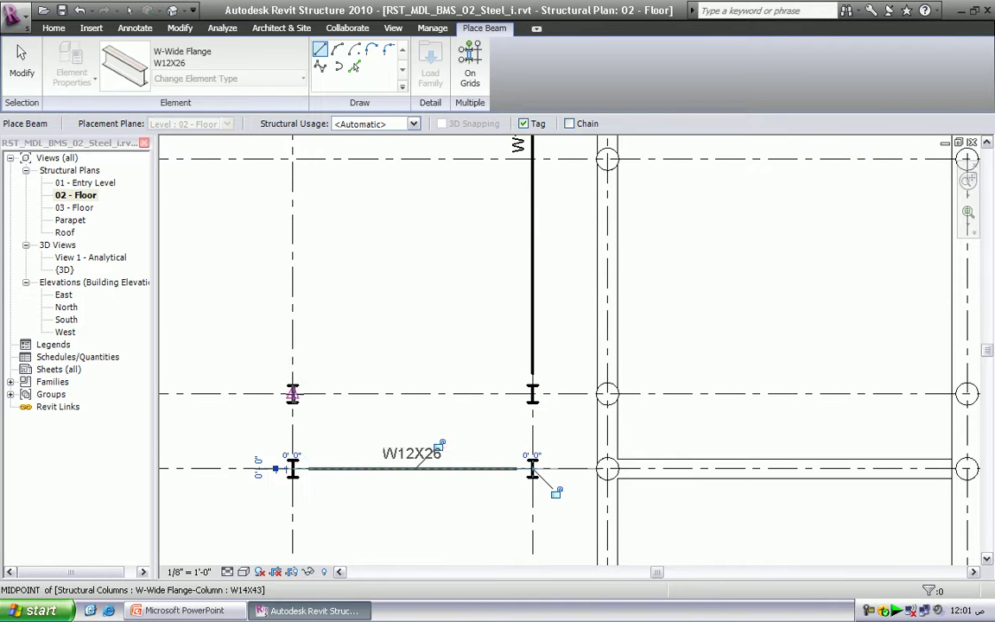
{"action": "left_click", "coordinate": [292, 395]}
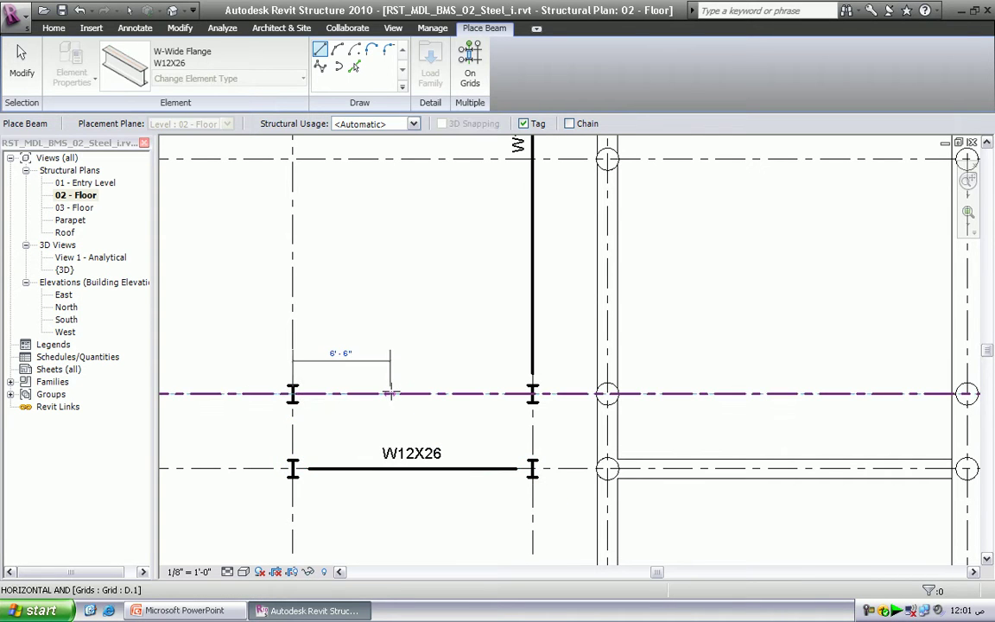
{"action": "key", "text": "Escape"}
{"action": "key", "text": "Escape"}
Step: Restart beams with BM and add beams along .75 from D.1 to E and along .5 from E to D.1
{"action": "key", "text": "b"}
{"action": "key", "text": "m"}
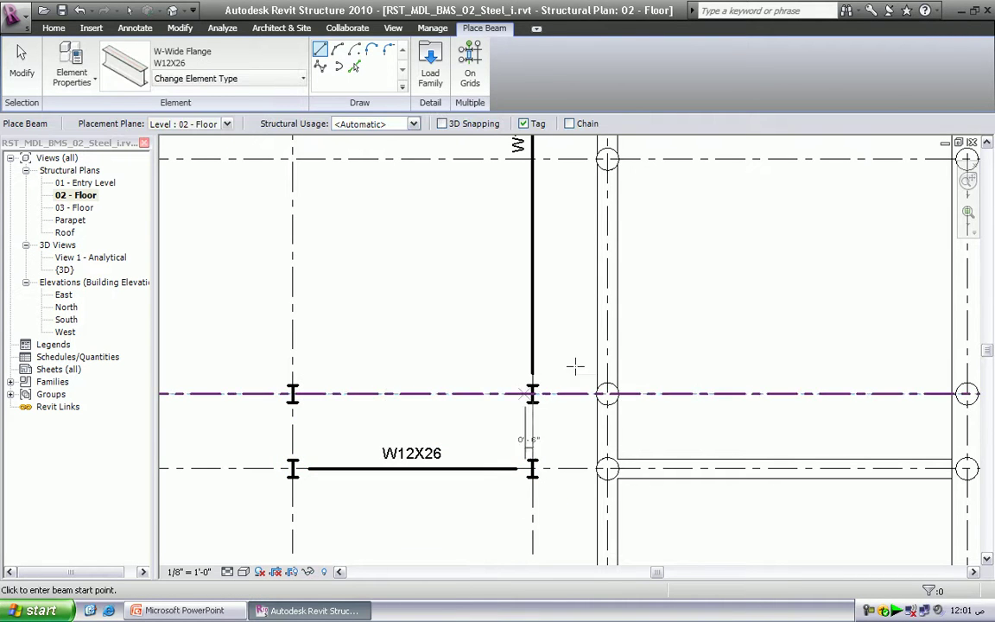
{"action": "left_click", "coordinate": [532, 394]}
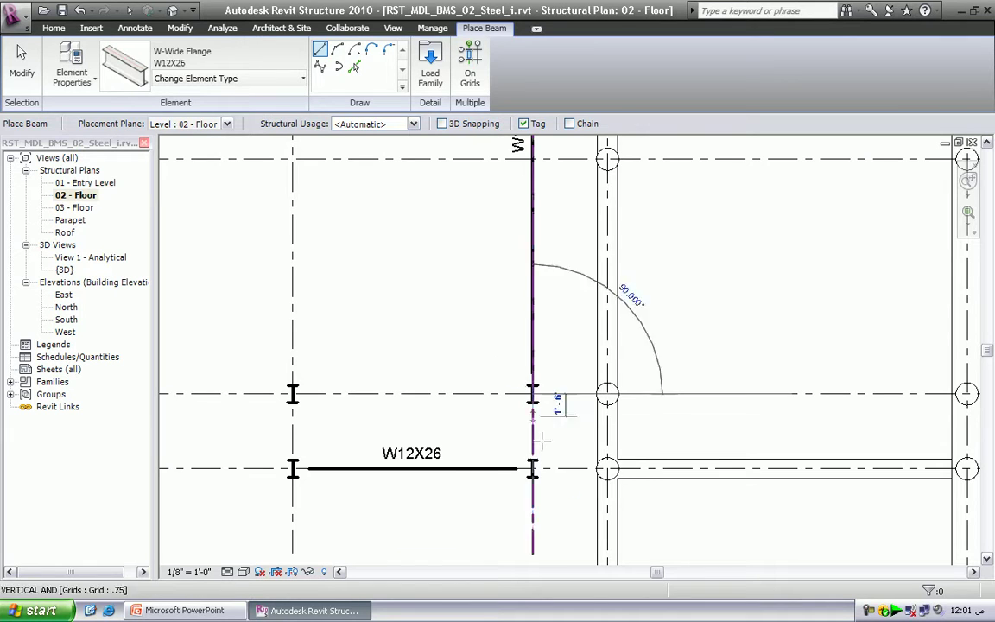
{"action": "left_click", "coordinate": [533, 469]}
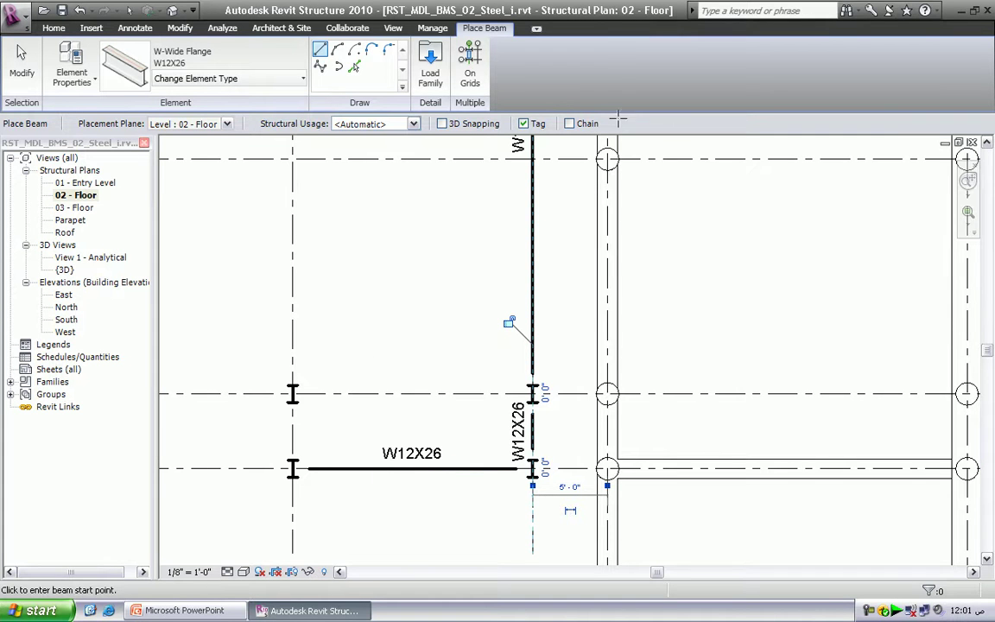
{"action": "left_click", "coordinate": [292, 469]}
{"action": "left_click", "coordinate": [293, 394]}
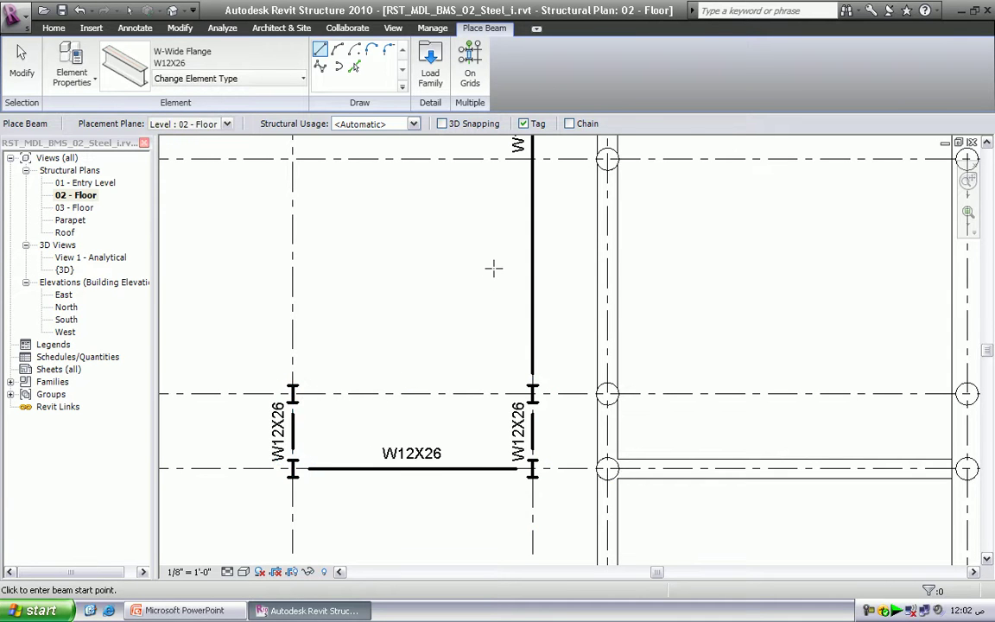
Step: Add a beam from the B.1 beam's end to grid C, then a chained beam along grid C to .5
{"action": "scroll", "coordinate": [493, 268], "scroll_direction": "down", "scroll_amount": 4}
{"action": "mouse_move", "coordinate": [512, 278]}
{"action": "middle_mouse_down"}
{"action": "mouse_move", "coordinate": [500, 246]}
{"action": "mouse_move", "coordinate": [500, 291]}
{"action": "middle_mouse_up"}
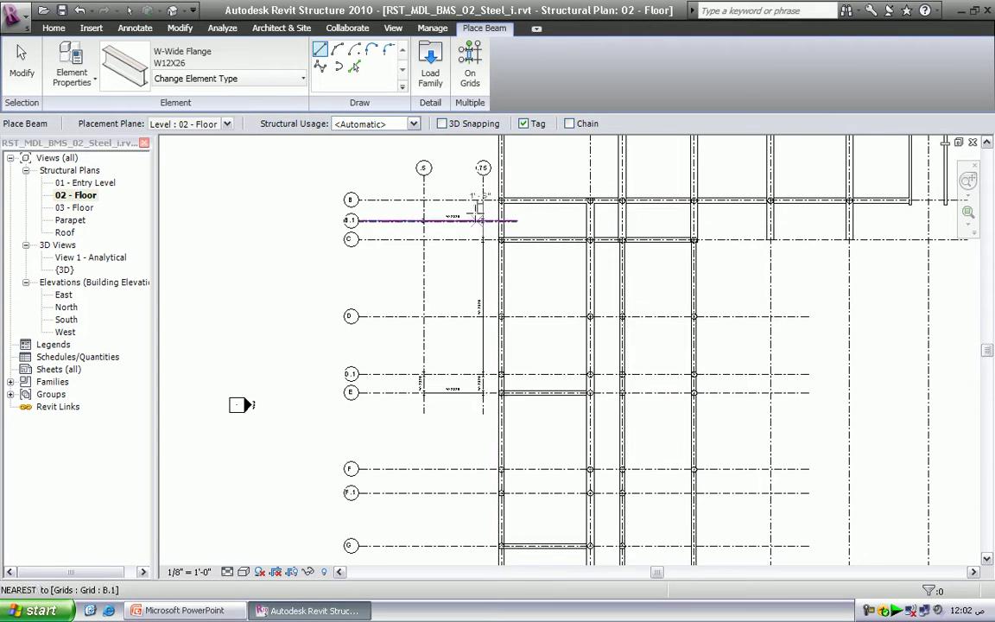
{"action": "scroll", "coordinate": [478, 209], "scroll_direction": "up", "scroll_amount": 6}
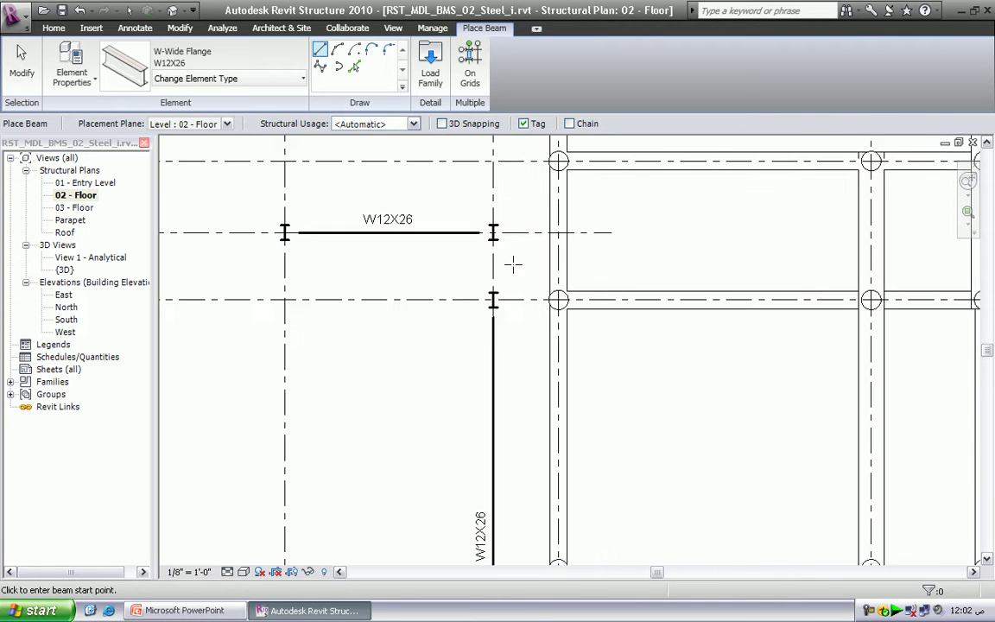
{"action": "scroll", "coordinate": [513, 266], "scroll_direction": "up", "scroll_amount": 1}
{"action": "left_click", "coordinate": [487, 223]}
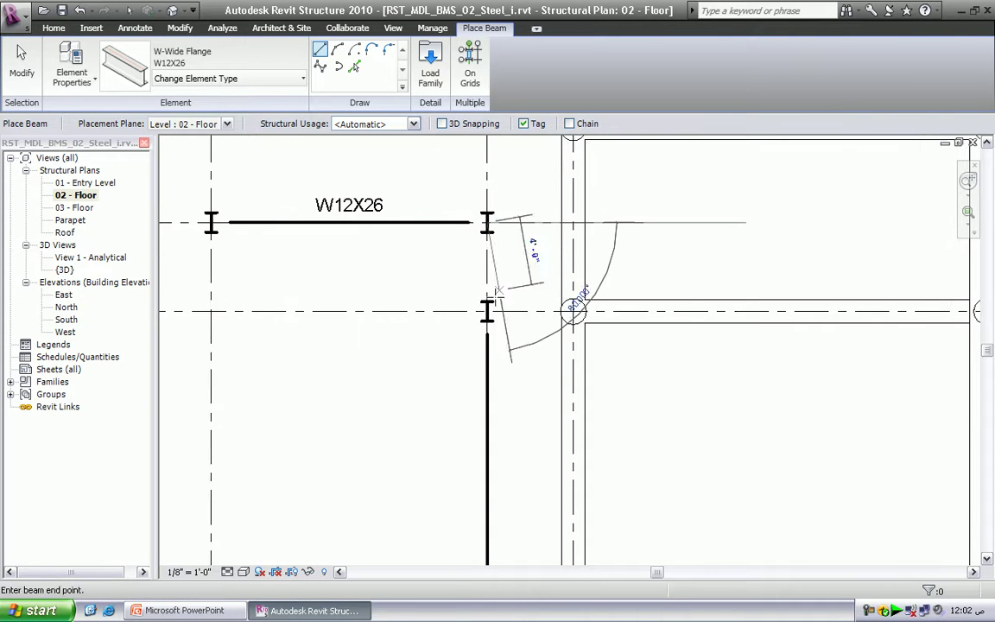
{"action": "left_click", "coordinate": [487, 311]}
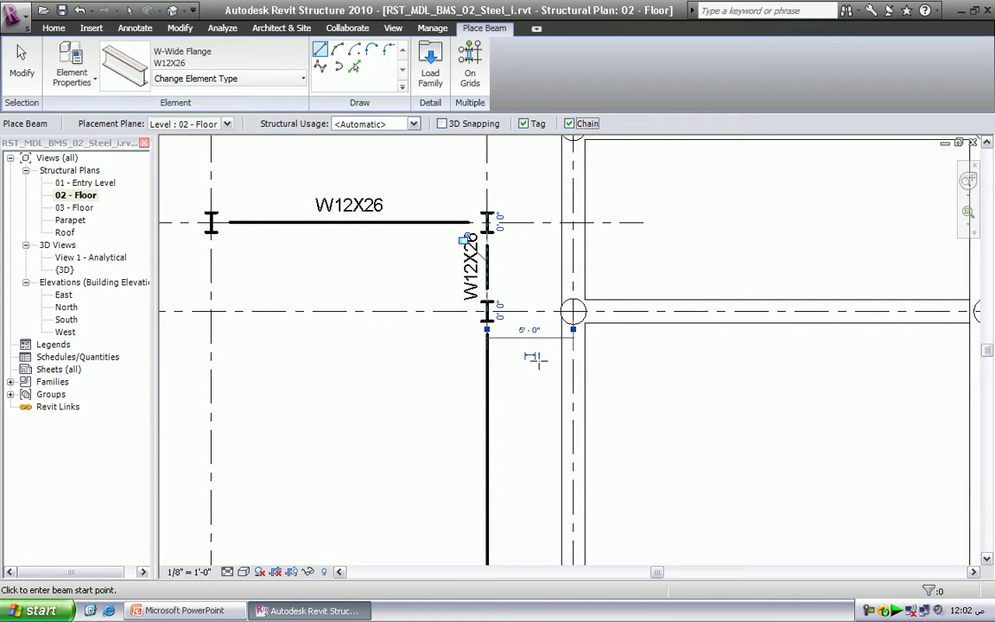
{"action": "left_click", "coordinate": [487, 311]}
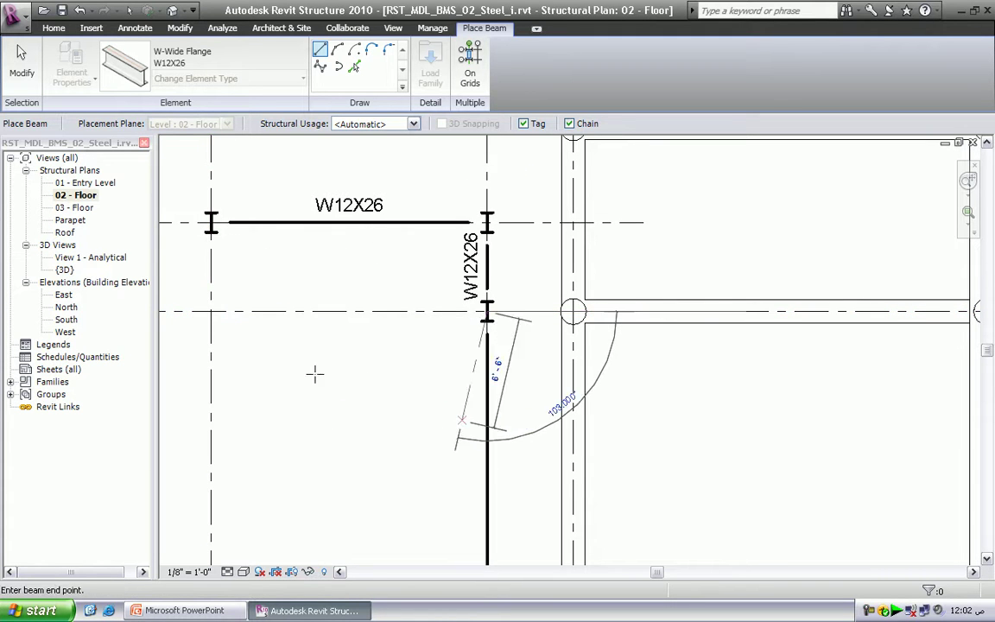
{"action": "left_click", "coordinate": [215, 368]}
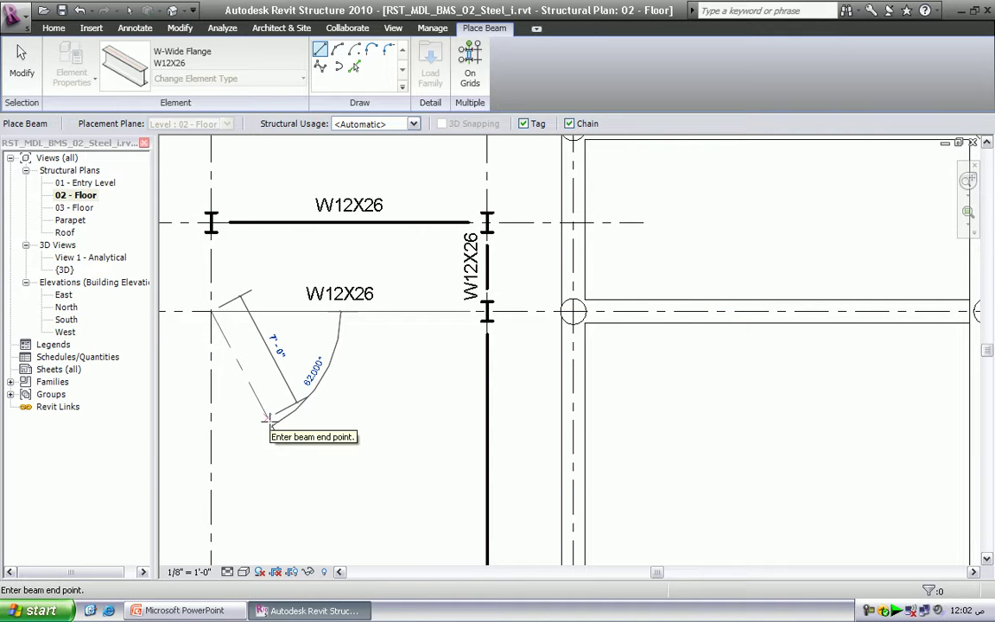
{"action": "key", "text": "Escape"}
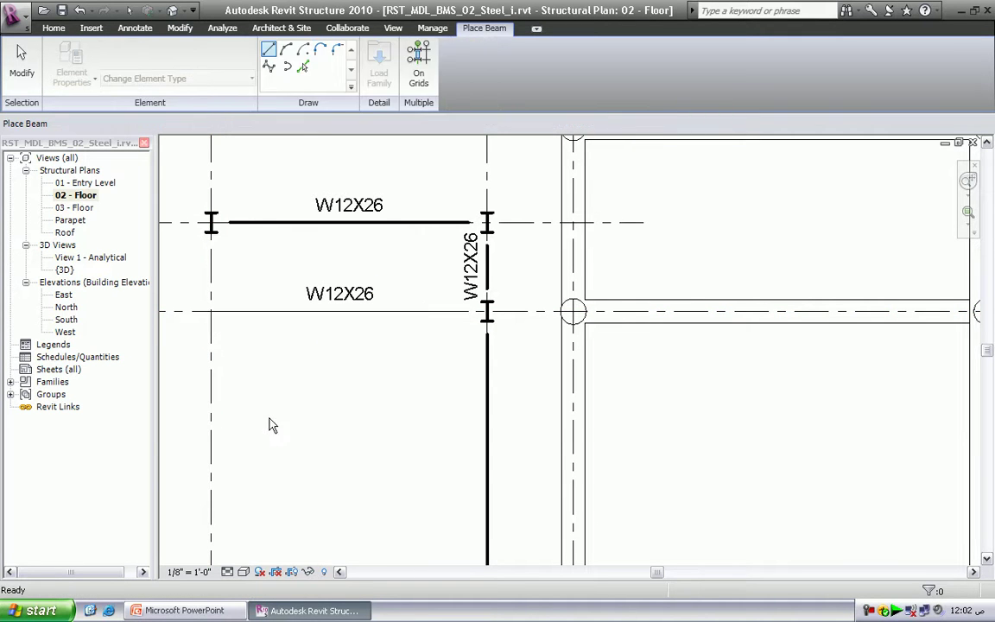
Step: Delete the beam running along grid C
{"action": "key", "text": "Escape"}
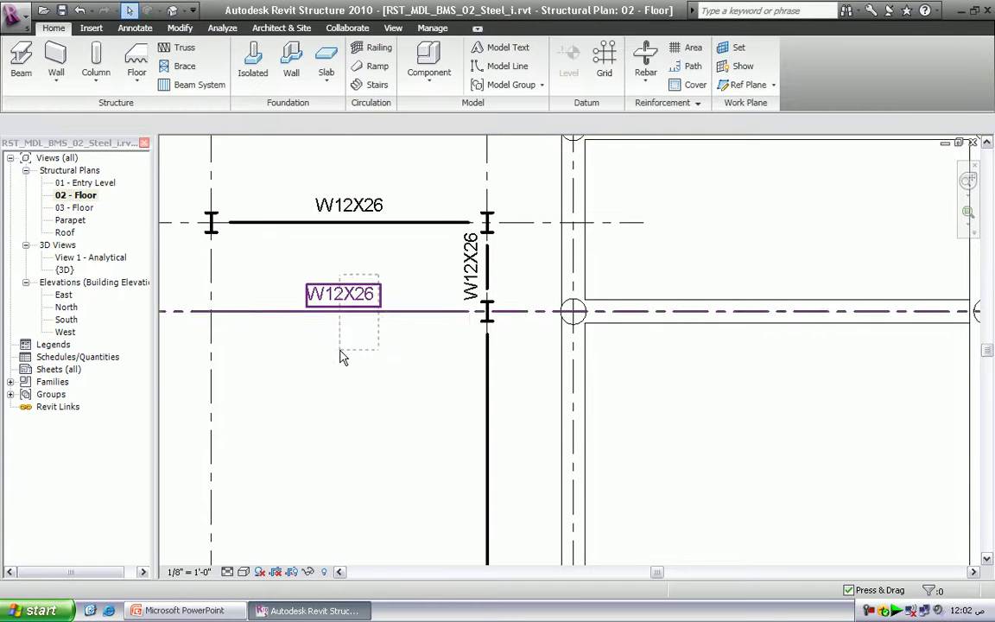
{"action": "left_click", "coordinate": [347, 312]}
{"action": "left_click", "coordinate": [347, 315]}
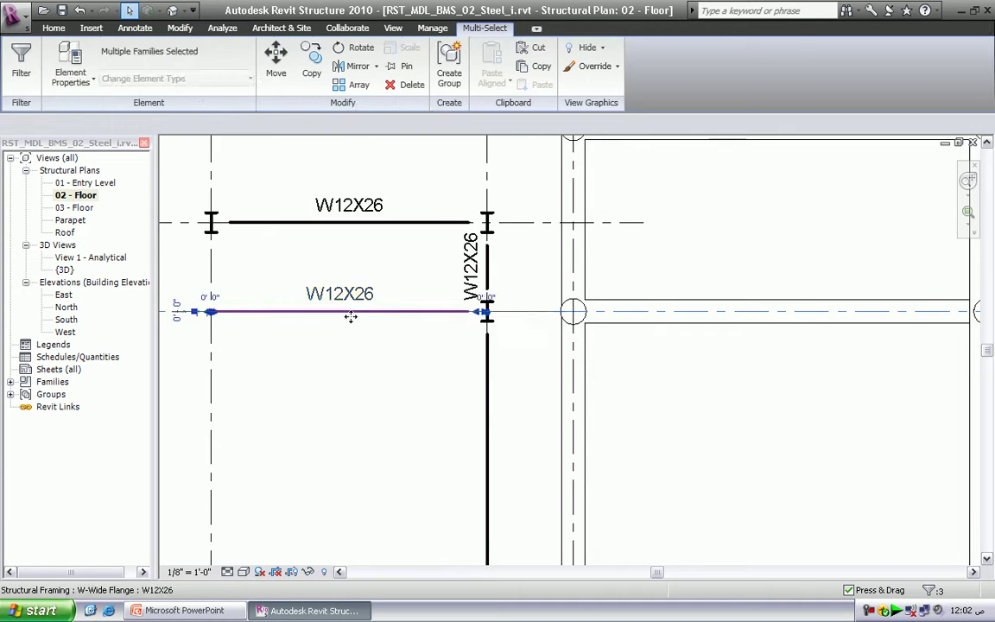
{"action": "left_click", "coordinate": [545, 83]}
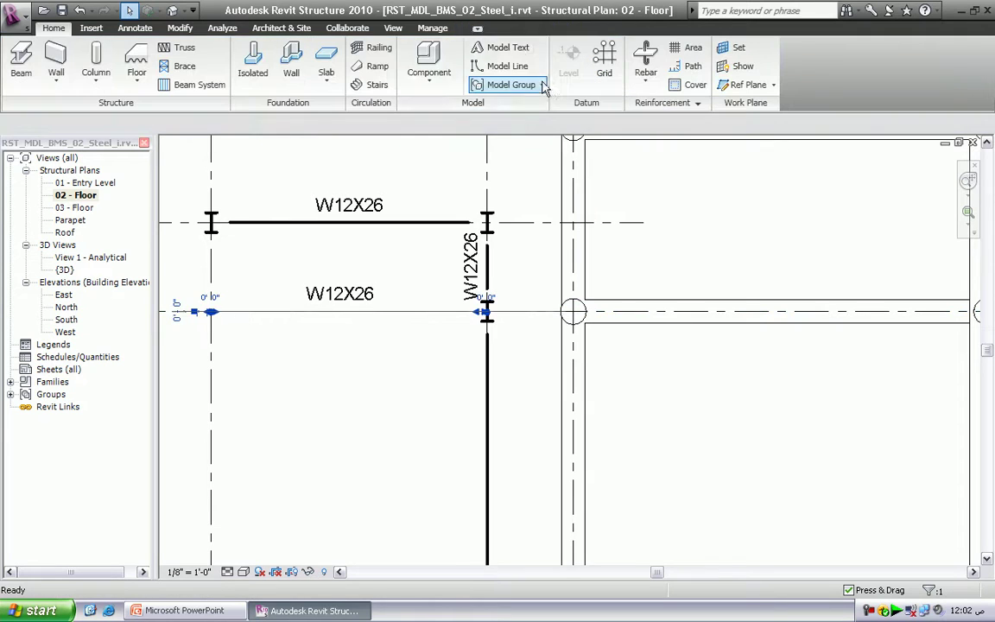
Step: Zoom the 02 - Floor plan to fit the whole model
{"action": "scroll", "coordinate": [471, 259], "scroll_direction": "down", "scroll_amount": 2}
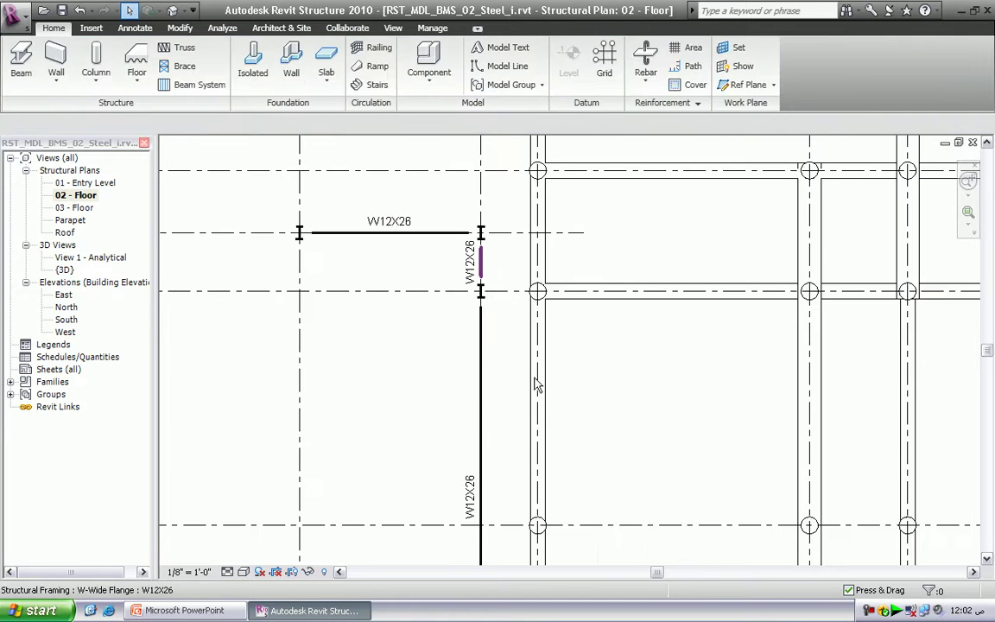
{"action": "scroll", "coordinate": [540, 414], "scroll_direction": "down", "scroll_amount": 2}
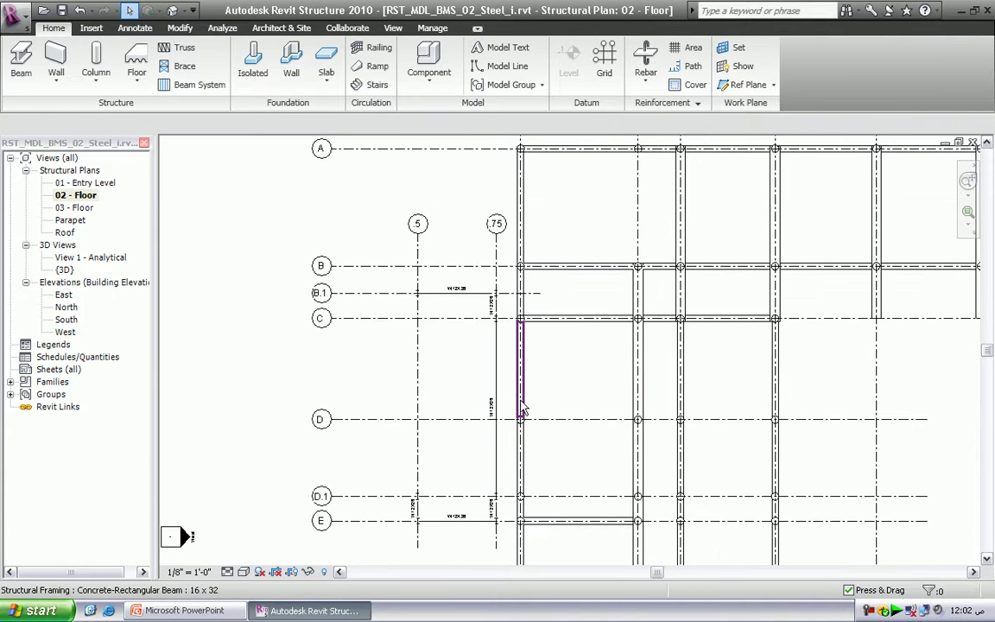
{"action": "scroll", "coordinate": [502, 346], "scroll_direction": "up", "scroll_amount": 1}
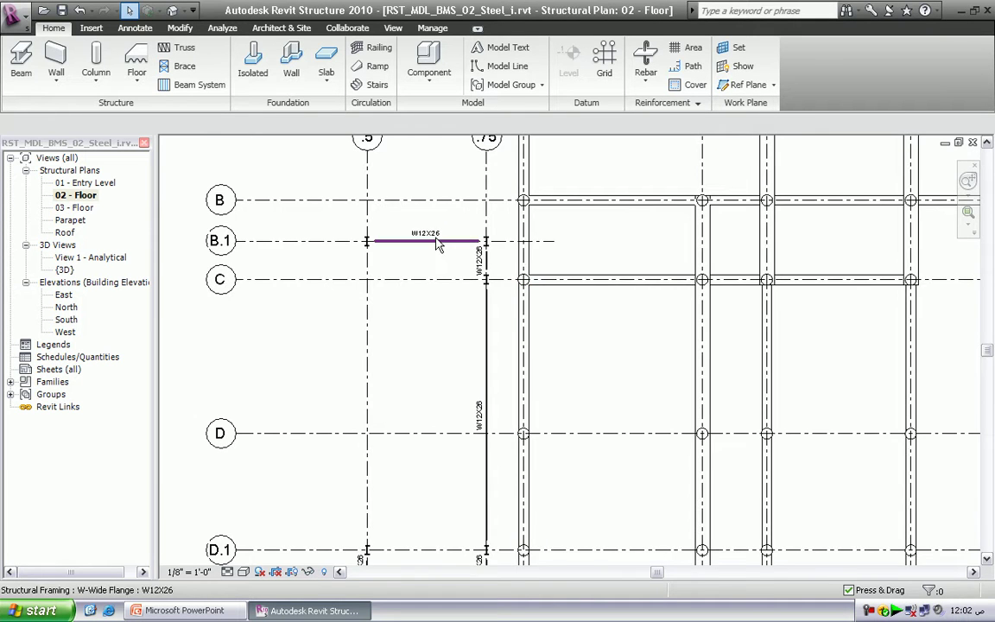
{"action": "scroll", "coordinate": [434, 242], "scroll_direction": "up", "scroll_amount": 1}
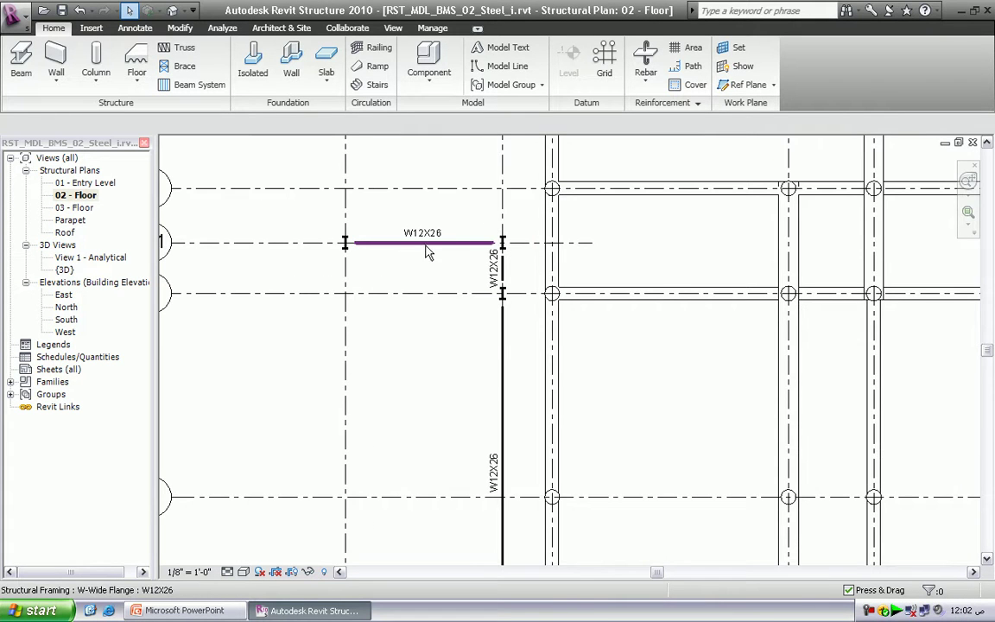
{"action": "scroll", "coordinate": [468, 247], "scroll_direction": "down", "scroll_amount": 1}
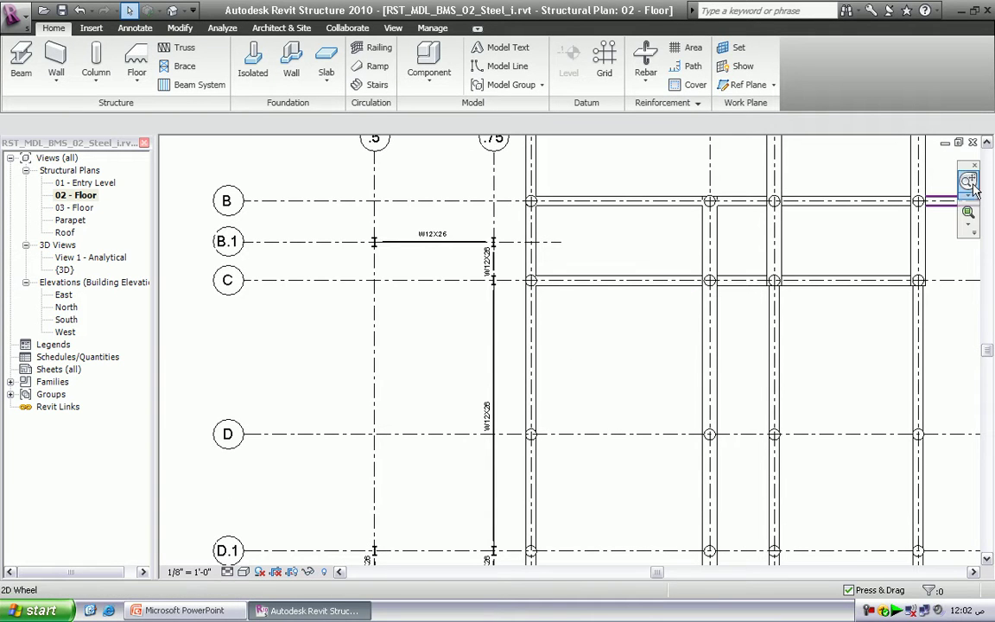
{"action": "right_click", "coordinate": [436, 341]}
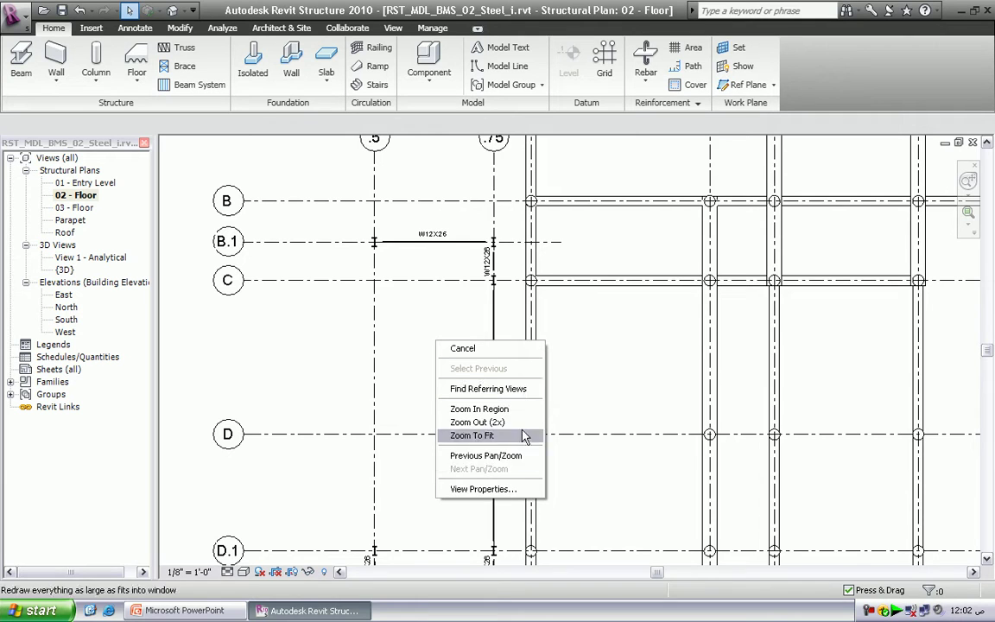
{"action": "left_click", "coordinate": [471, 435]}
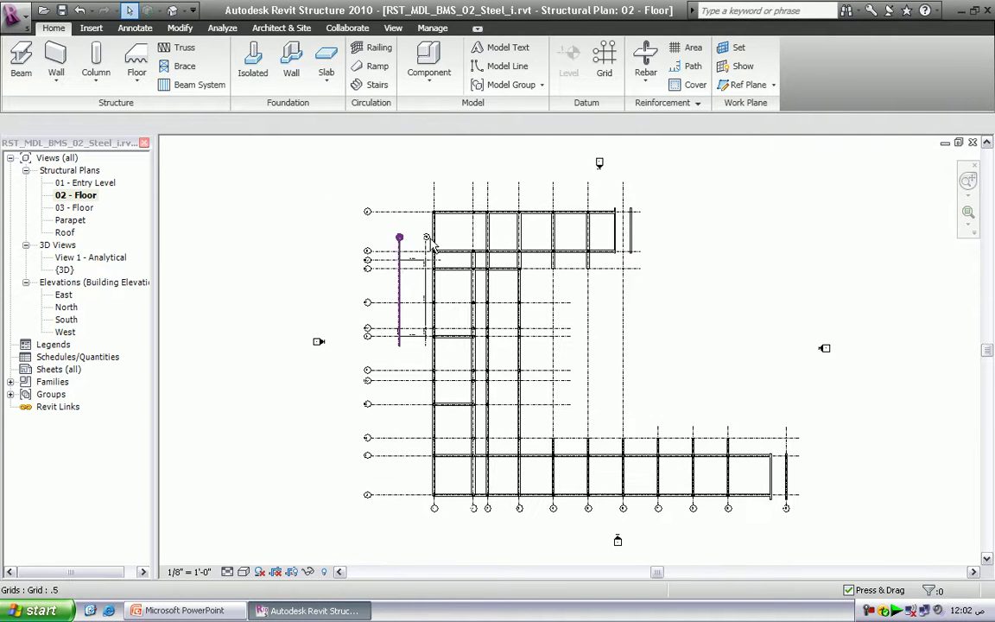
{"action": "left_click", "coordinate": [974, 214]}
Step: Window-select the beams from B.1 to E and filter out Structural Columns and tags, keeping six girders
{"action": "left_click_drag", "start_coordinate": [374, 218], "coordinate": [453, 364]}
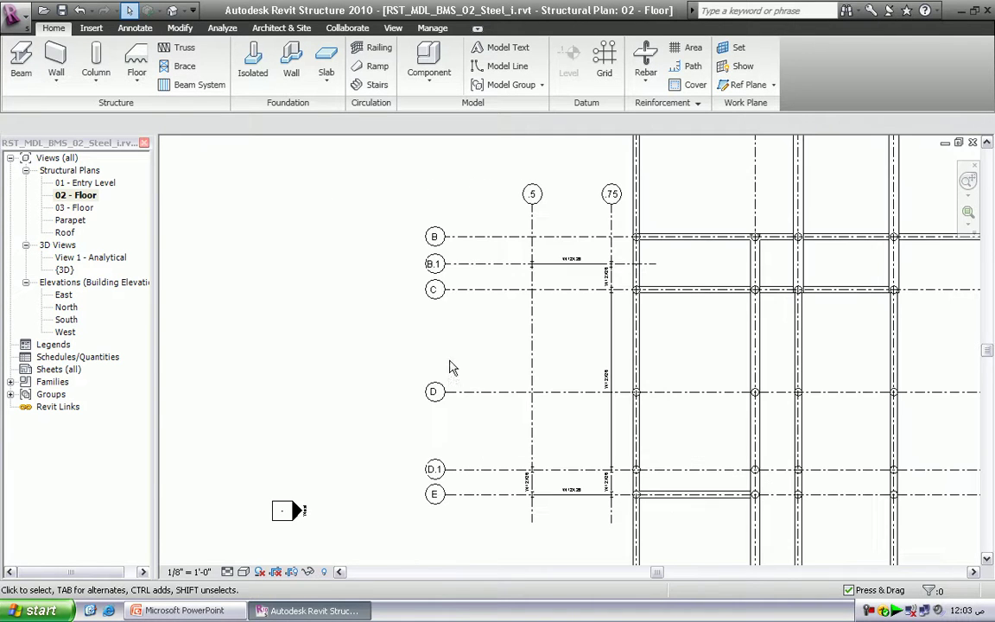
{"action": "left_click_drag", "start_coordinate": [518, 247], "coordinate": [628, 514]}
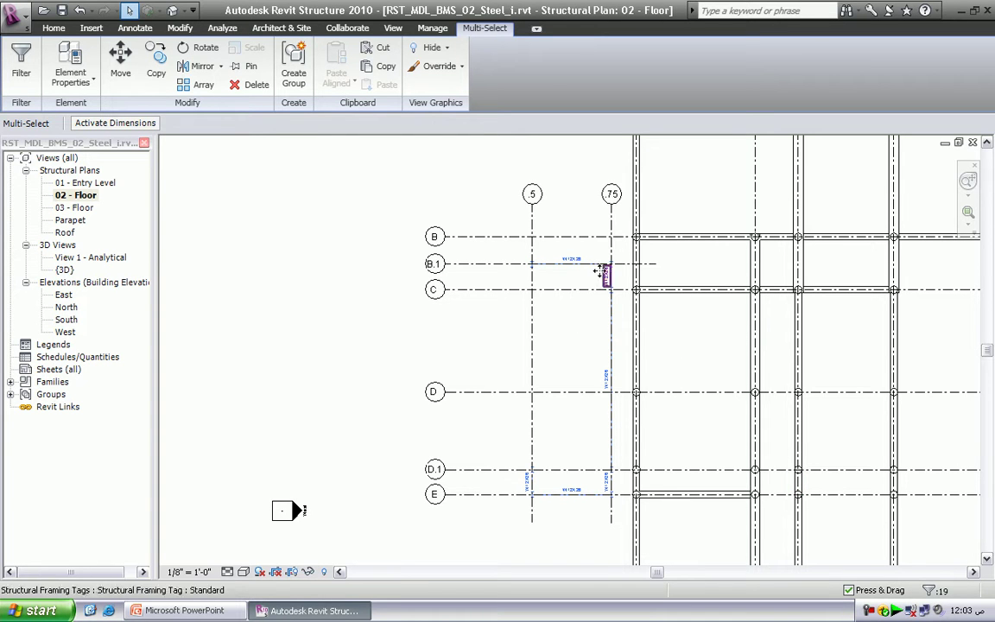
{"action": "left_click", "coordinate": [26, 69]}
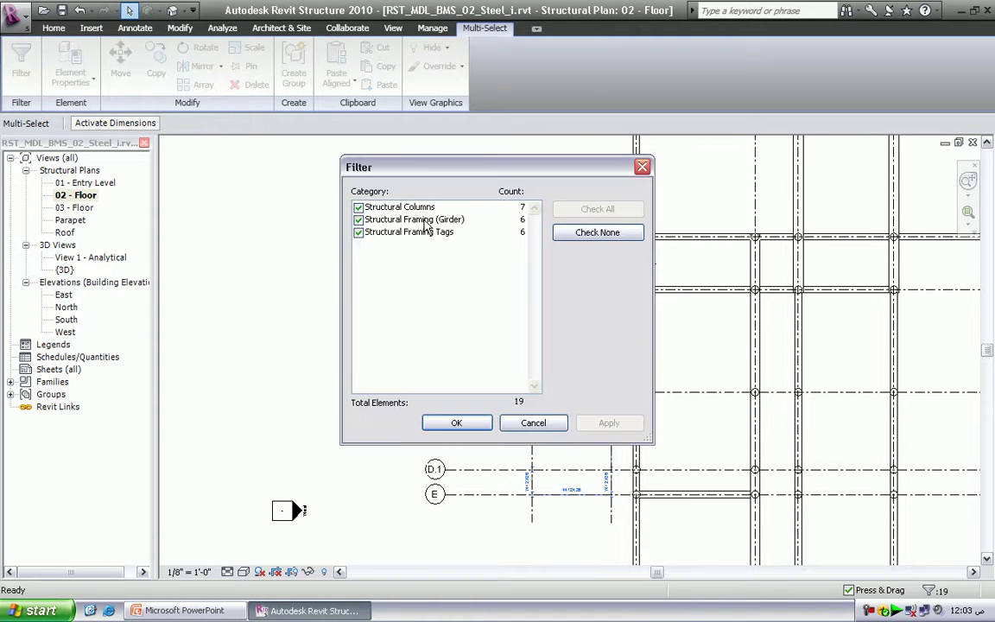
{"action": "left_click", "coordinate": [393, 209]}
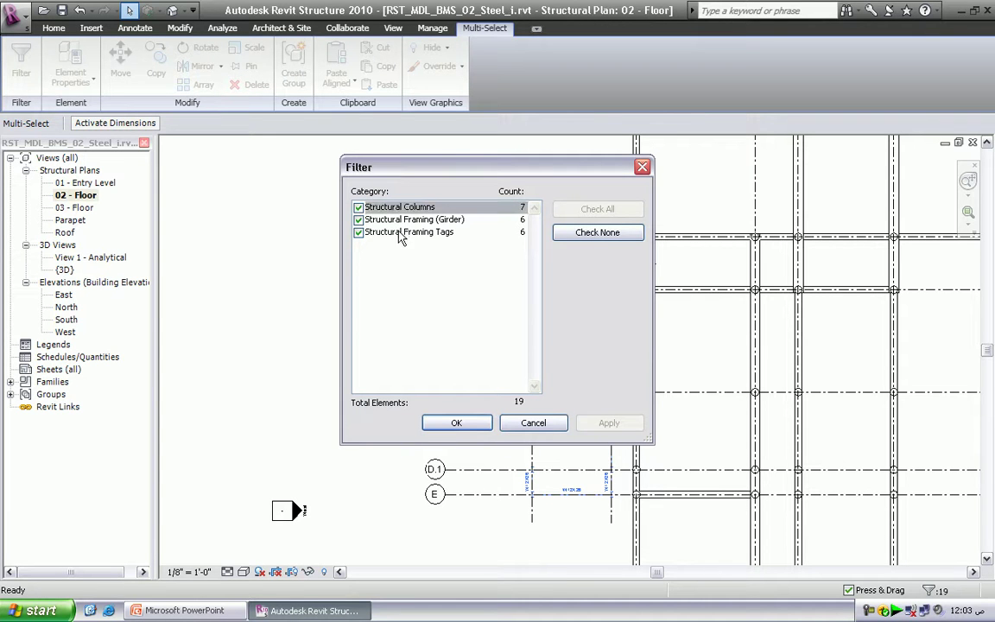
{"action": "left_click", "coordinate": [358, 208]}
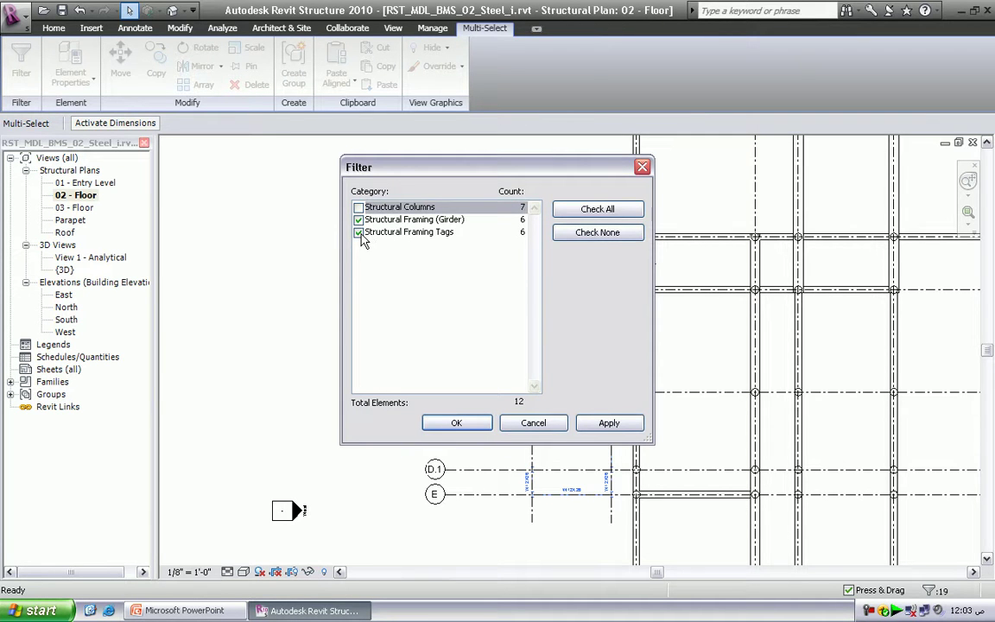
{"action": "left_click", "coordinate": [358, 234]}
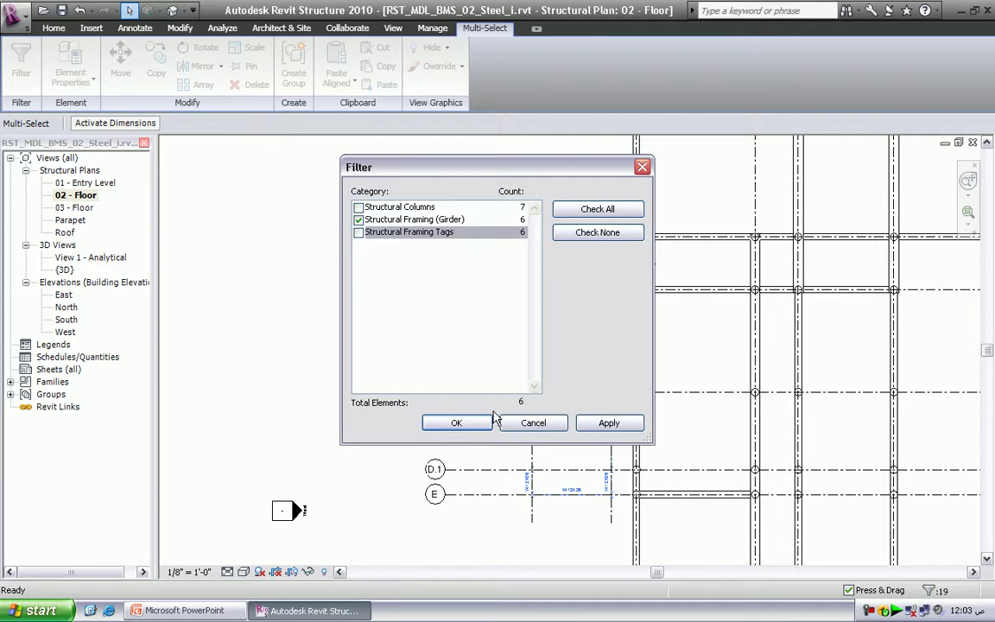
{"action": "left_click", "coordinate": [602, 422]}
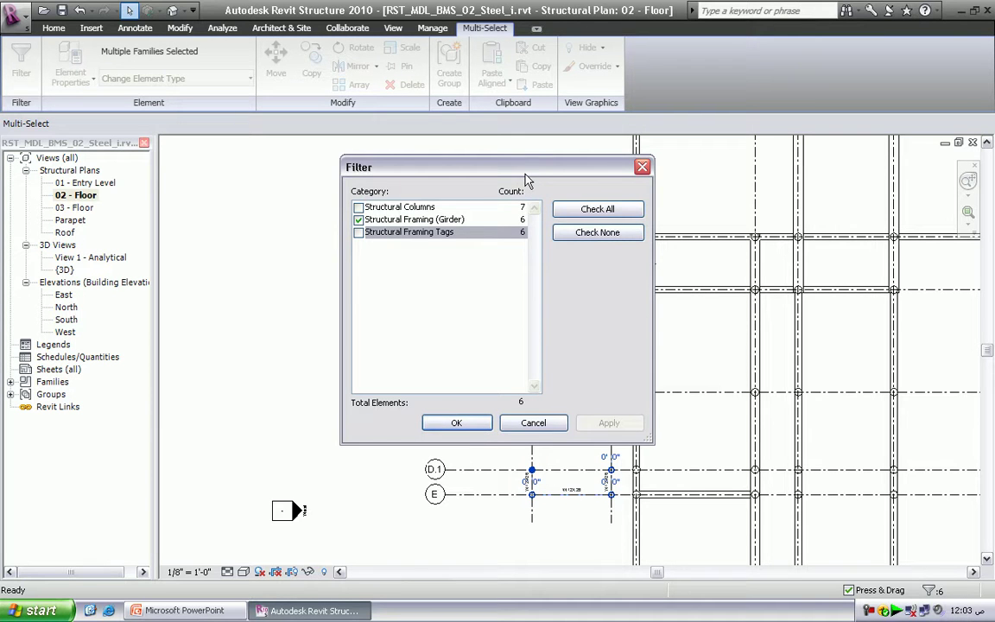
{"action": "left_click", "coordinate": [456, 423]}
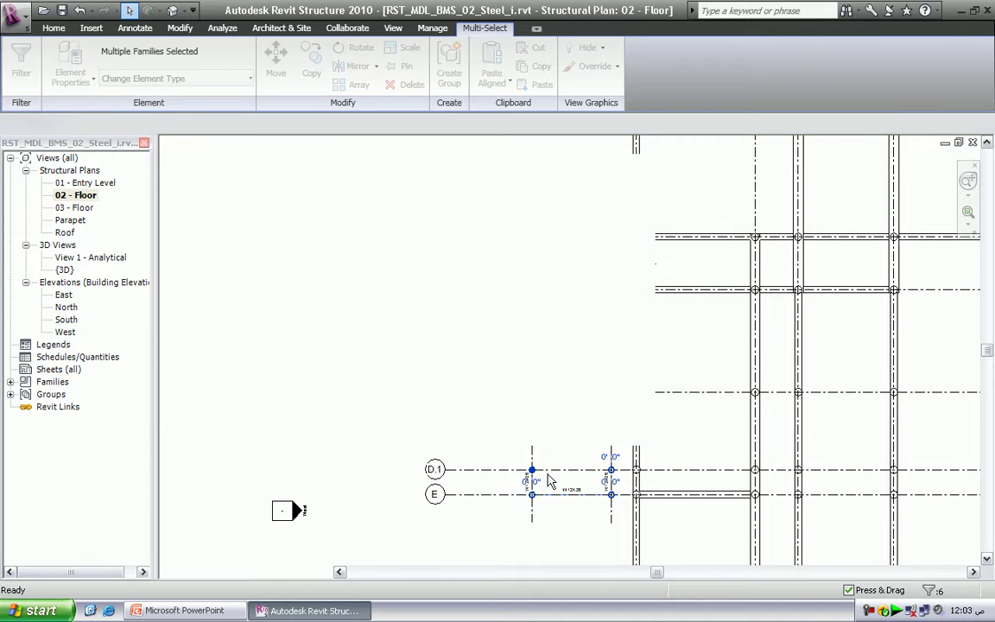
Step: Give the six girders z-Direction Justification Other with a 5" z-Direction Offset Value
{"action": "scroll", "coordinate": [570, 274], "scroll_direction": "up", "scroll_amount": 3}
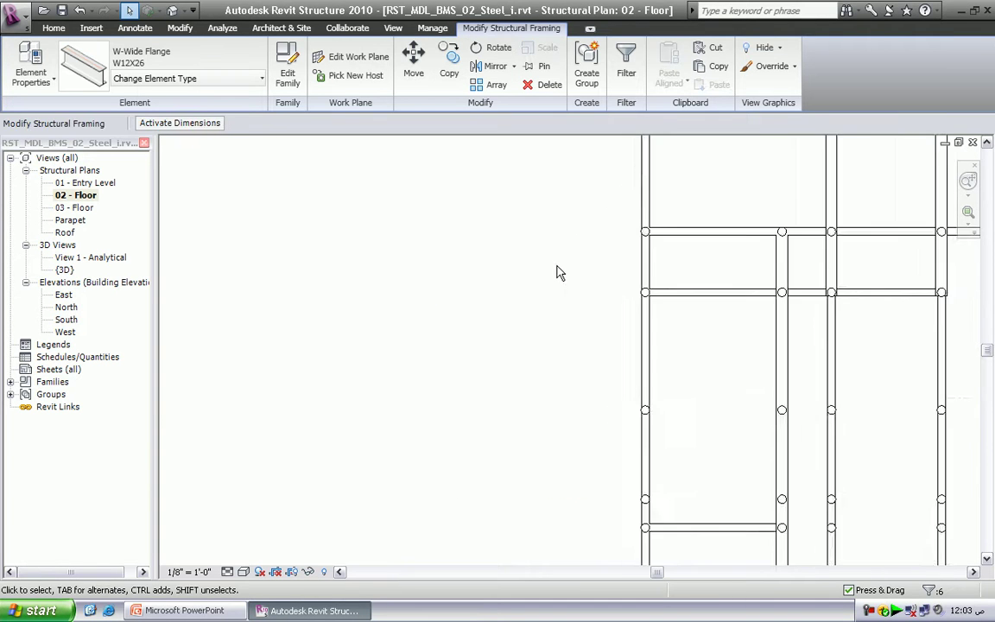
{"action": "scroll", "coordinate": [575, 274], "scroll_direction": "up", "scroll_amount": 2}
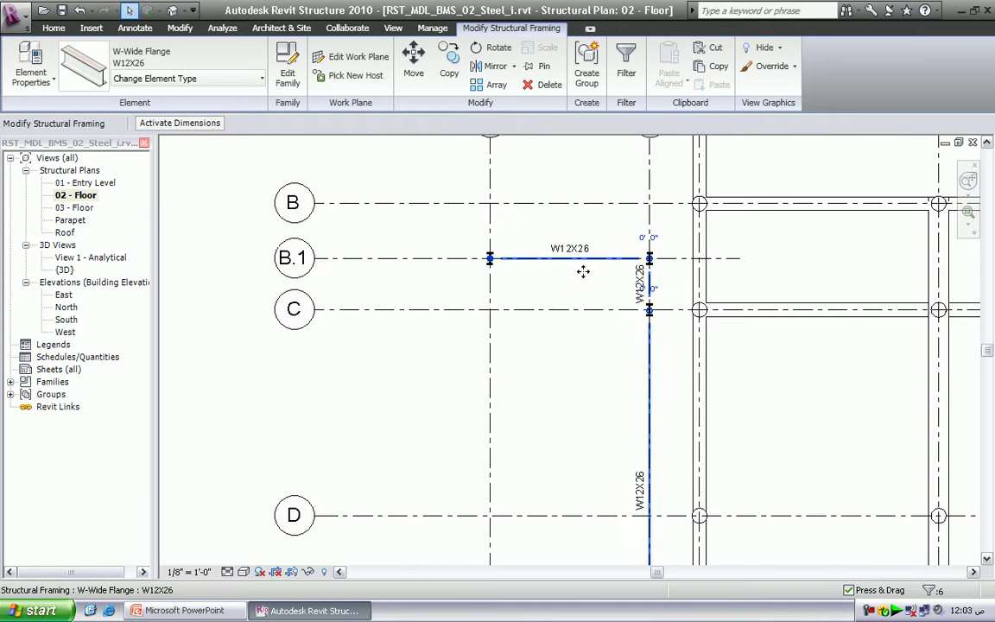
{"action": "scroll", "coordinate": [584, 266], "scroll_direction": "up", "scroll_amount": 3}
{"action": "scroll", "coordinate": [582, 276], "scroll_direction": "down", "scroll_amount": 4}
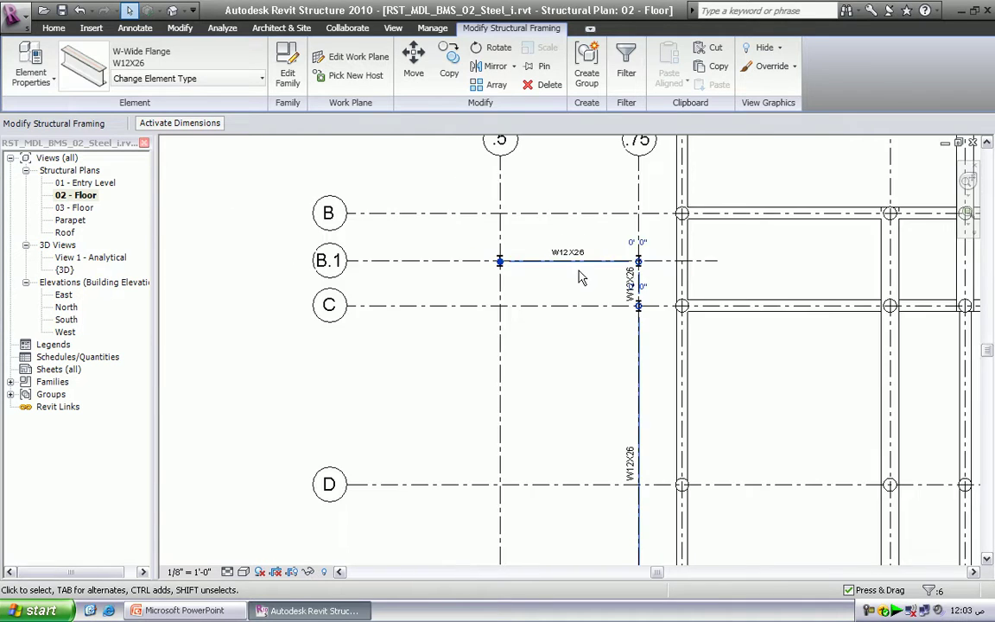
{"action": "scroll", "coordinate": [578, 281], "scroll_direction": "down", "scroll_amount": 2}
{"action": "scroll", "coordinate": [579, 277], "scroll_direction": "down", "scroll_amount": 2}
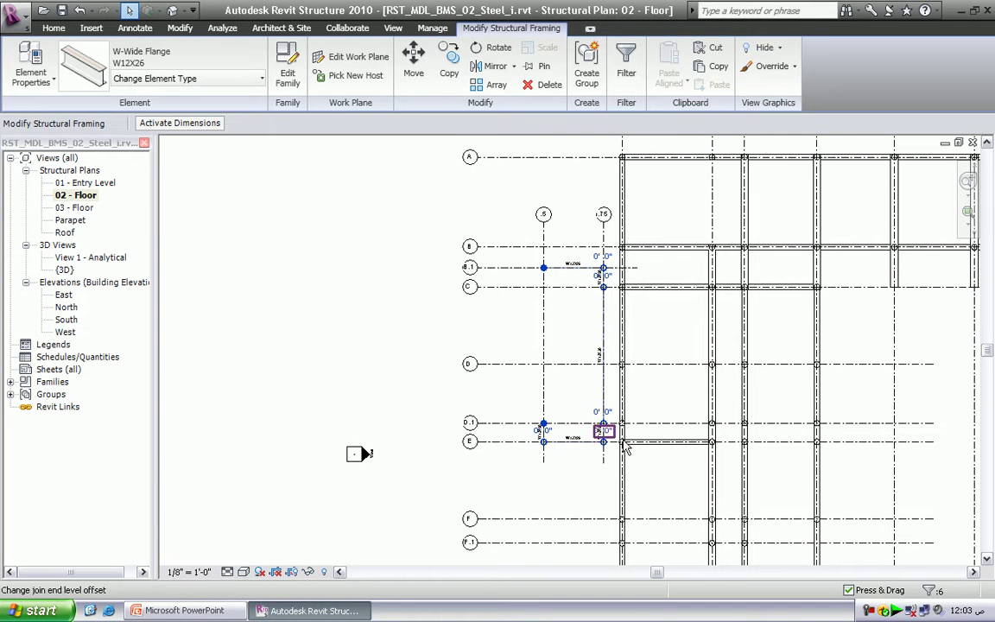
{"action": "scroll", "coordinate": [613, 442], "scroll_direction": "up", "scroll_amount": 1}
{"action": "scroll", "coordinate": [613, 442], "scroll_direction": "up", "scroll_amount": 1}
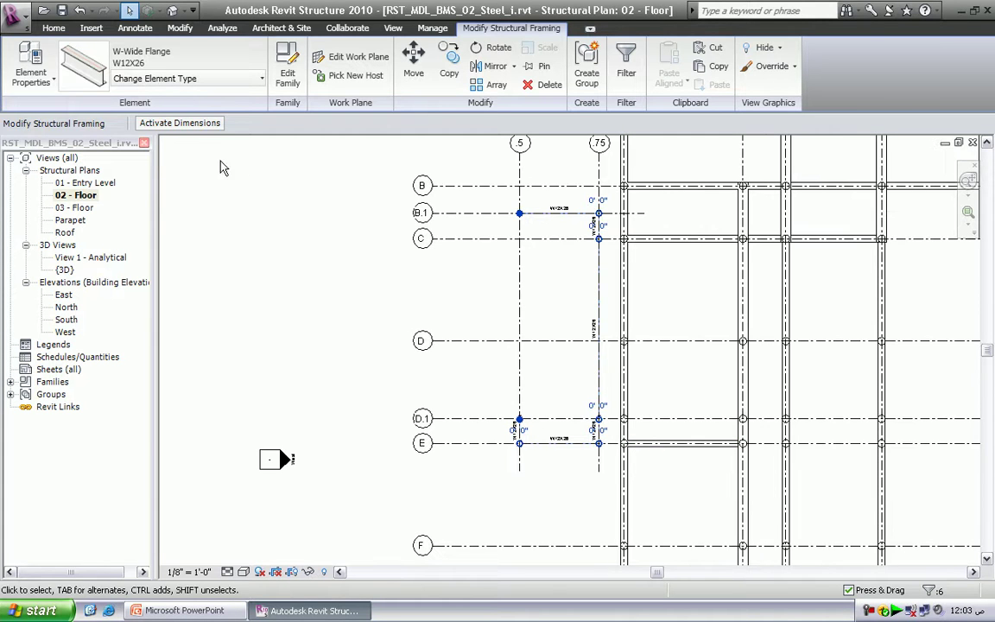
{"action": "left_click", "coordinate": [53, 84]}
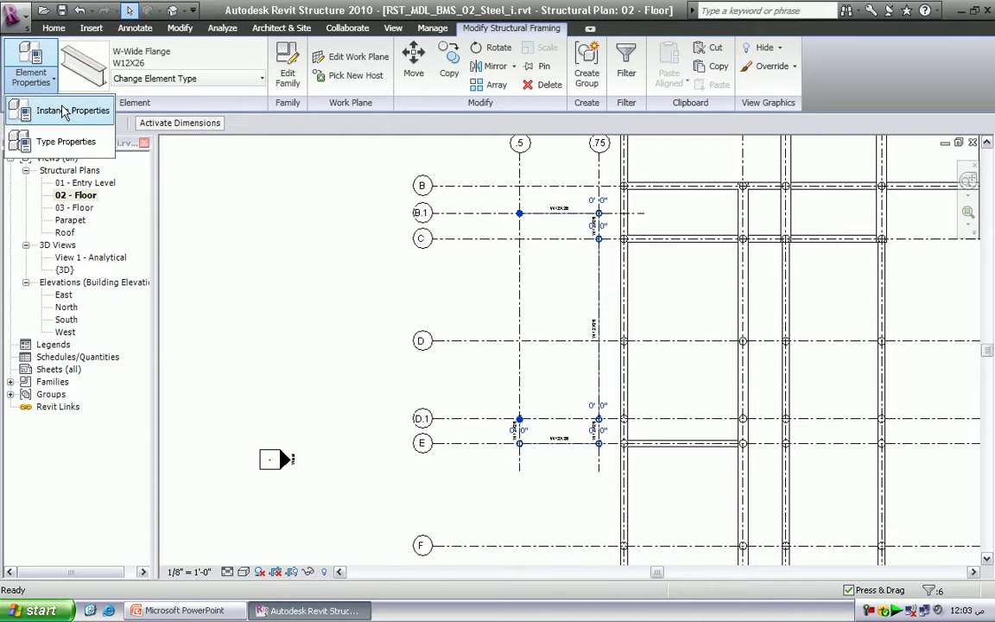
{"action": "left_click", "coordinate": [64, 112]}
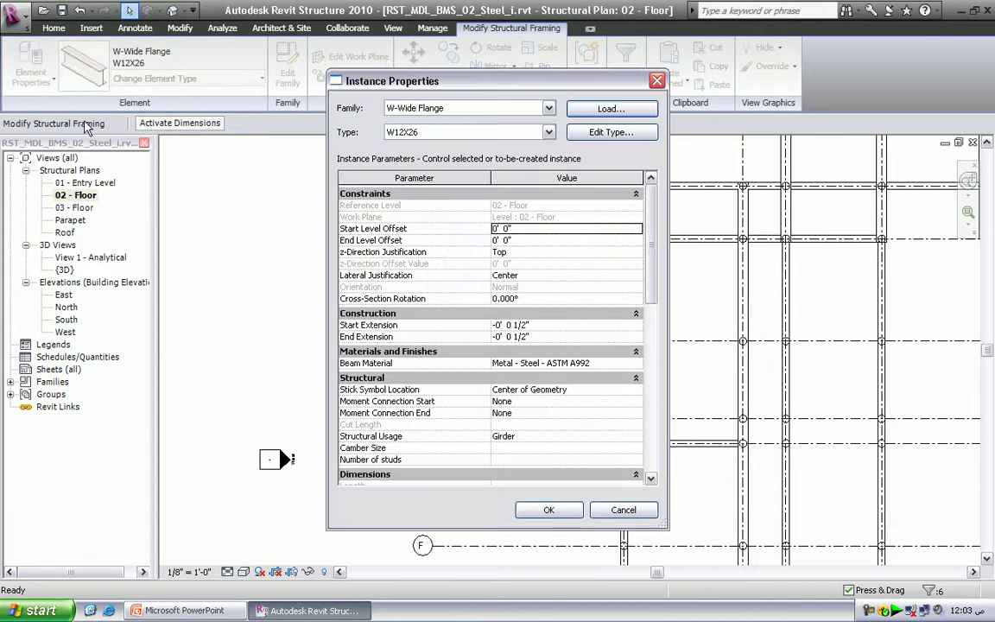
{"action": "left_click", "coordinate": [515, 251]}
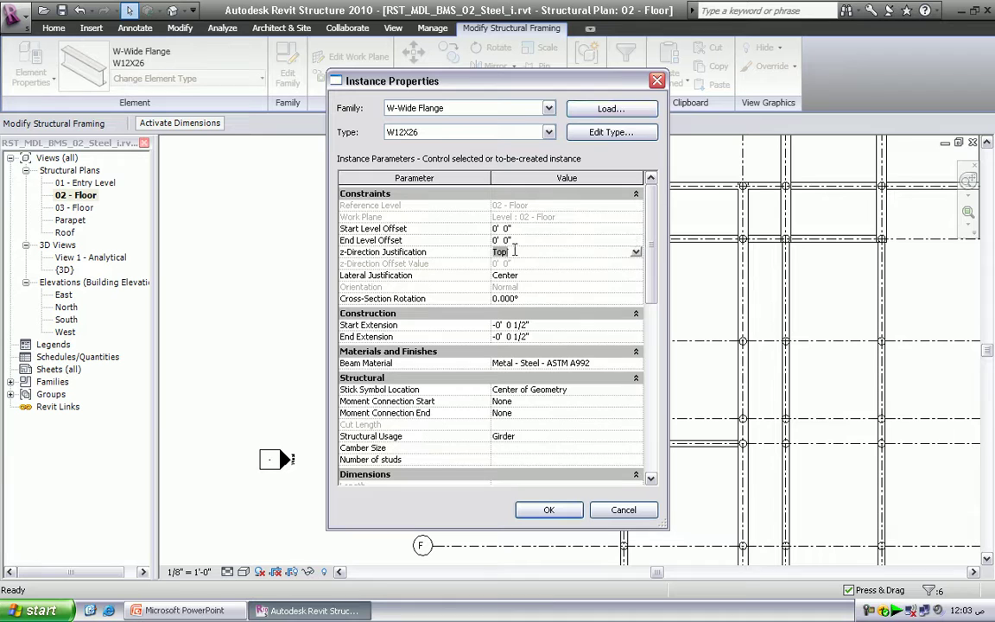
{"action": "left_click", "coordinate": [636, 252]}
{"action": "left_click", "coordinate": [505, 294]}
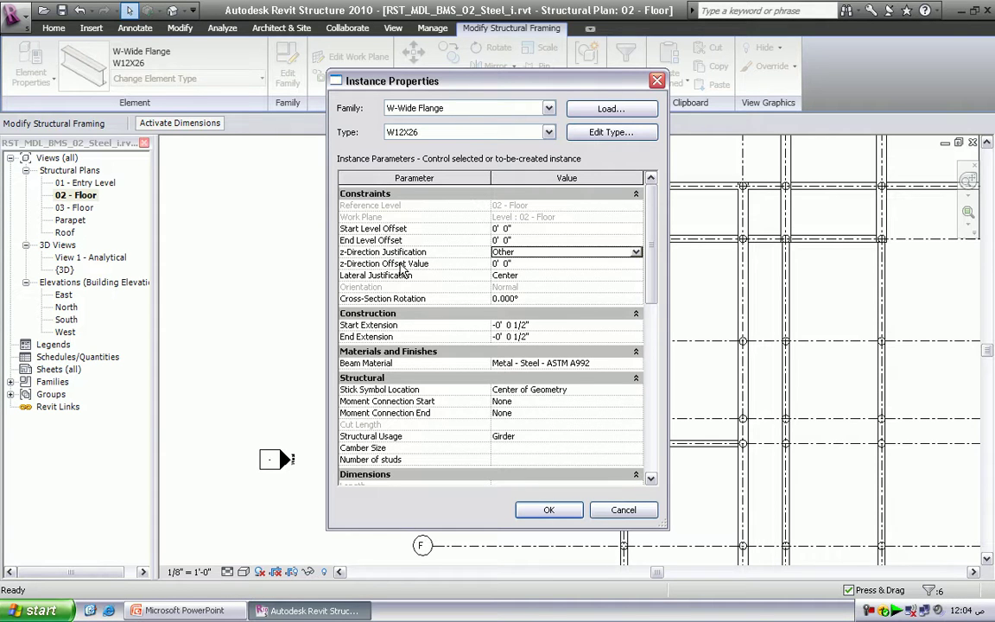
{"action": "left_click", "coordinate": [514, 262]}
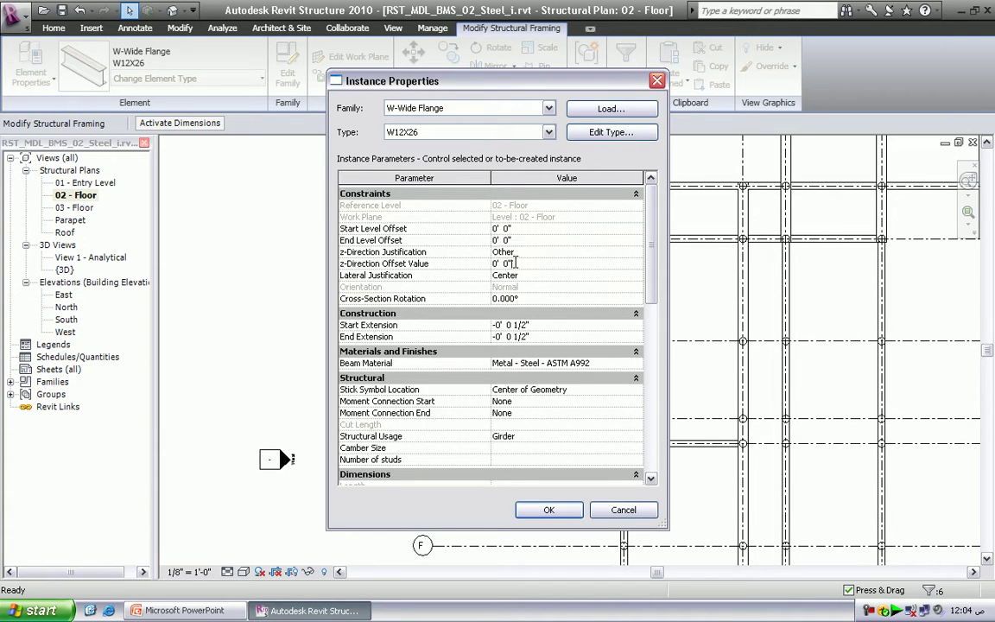
{"action": "left_click_drag", "start_coordinate": [514, 262], "coordinate": [490, 263]}
{"action": "left_click", "coordinate": [556, 440]}
{"action": "left_click", "coordinate": [563, 514]}
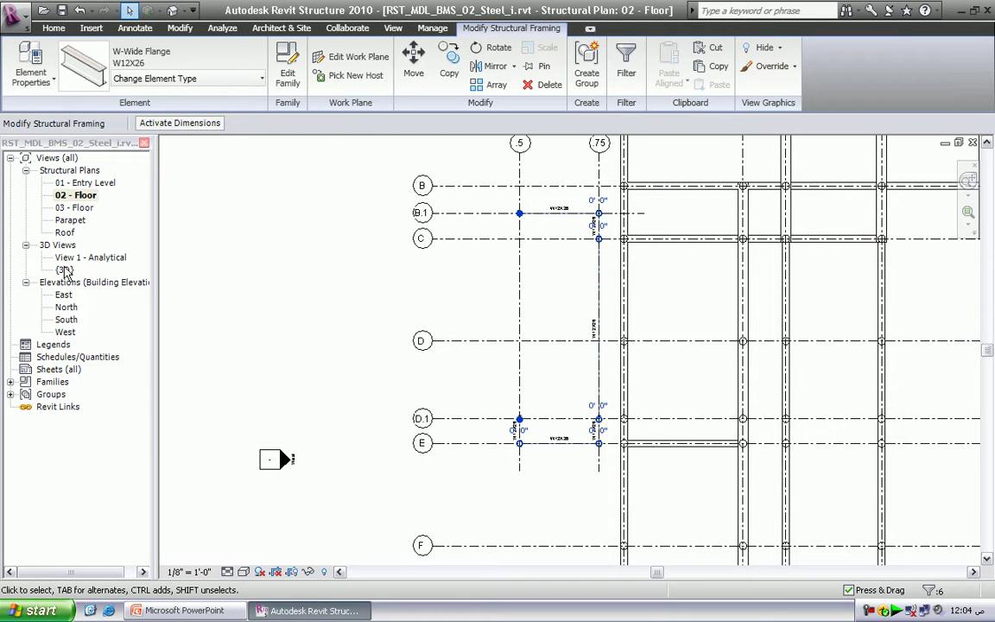
Step: Open the Default 3D view from the View tab
{"action": "left_click", "coordinate": [393, 27]}
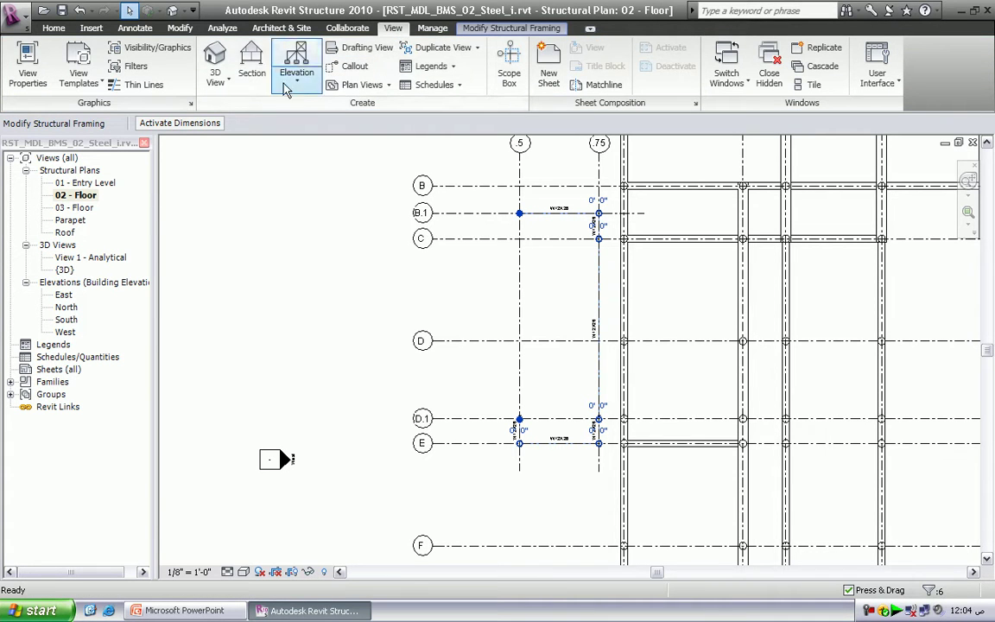
{"action": "left_click", "coordinate": [215, 76]}
{"action": "left_click", "coordinate": [230, 115]}
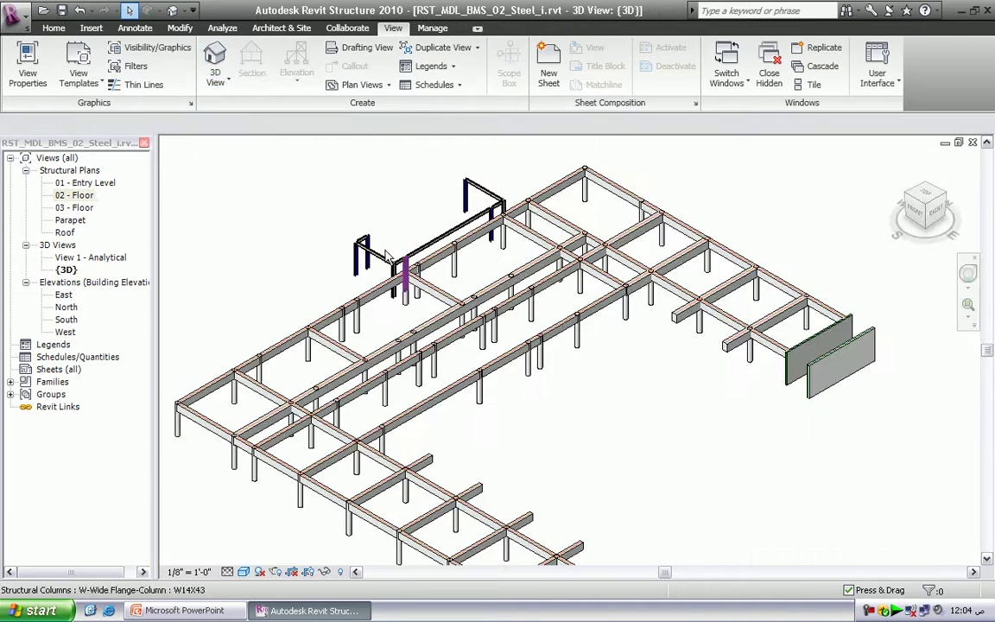
Step: Zoom and pan along the new girders to inspect where they meet the steel columns
{"action": "scroll", "coordinate": [380, 251], "scroll_direction": "up", "scroll_amount": 5}
{"action": "scroll", "coordinate": [351, 246], "scroll_direction": "up", "scroll_amount": 5}
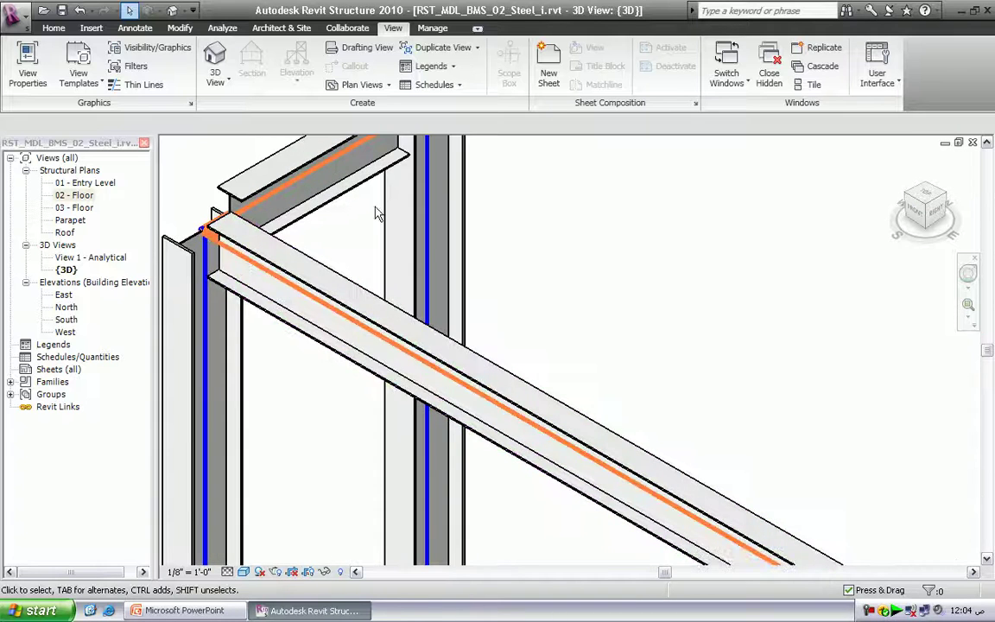
{"action": "scroll", "coordinate": [344, 160], "scroll_direction": "down", "scroll_amount": 5}
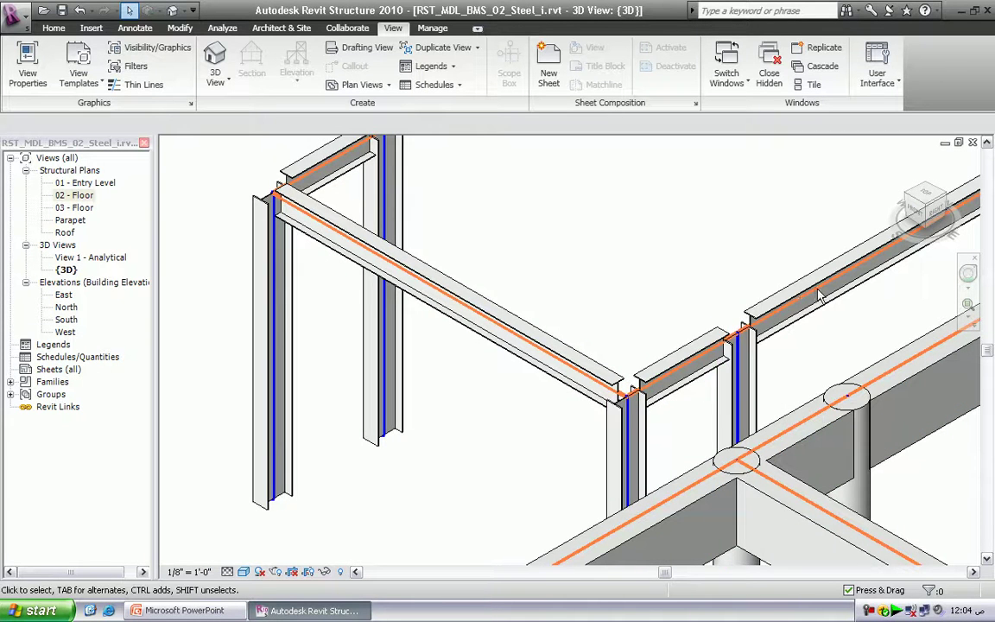
{"action": "scroll", "coordinate": [823, 300], "scroll_direction": "up", "scroll_amount": 5}
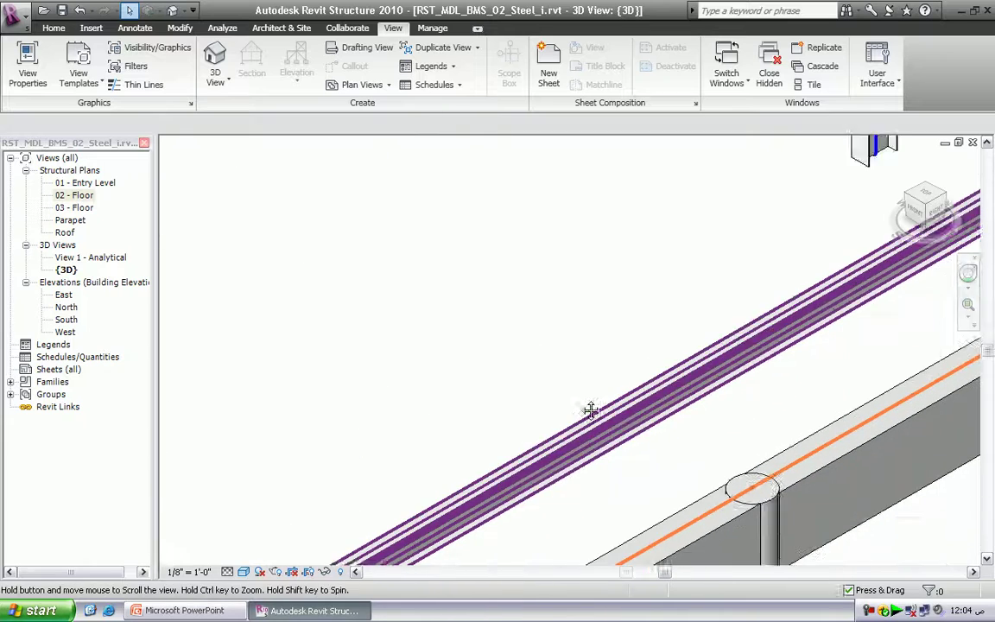
{"action": "middle_click_drag", "start_coordinate": [644, 395], "coordinate": [286, 488]}
{"action": "scroll", "coordinate": [604, 271], "scroll_direction": "down", "scroll_amount": 3}
{"action": "middle_click_drag", "start_coordinate": [604, 271], "coordinate": [599, 473]}
{"action": "scroll", "coordinate": [553, 327], "scroll_direction": "up", "scroll_amount": 4}
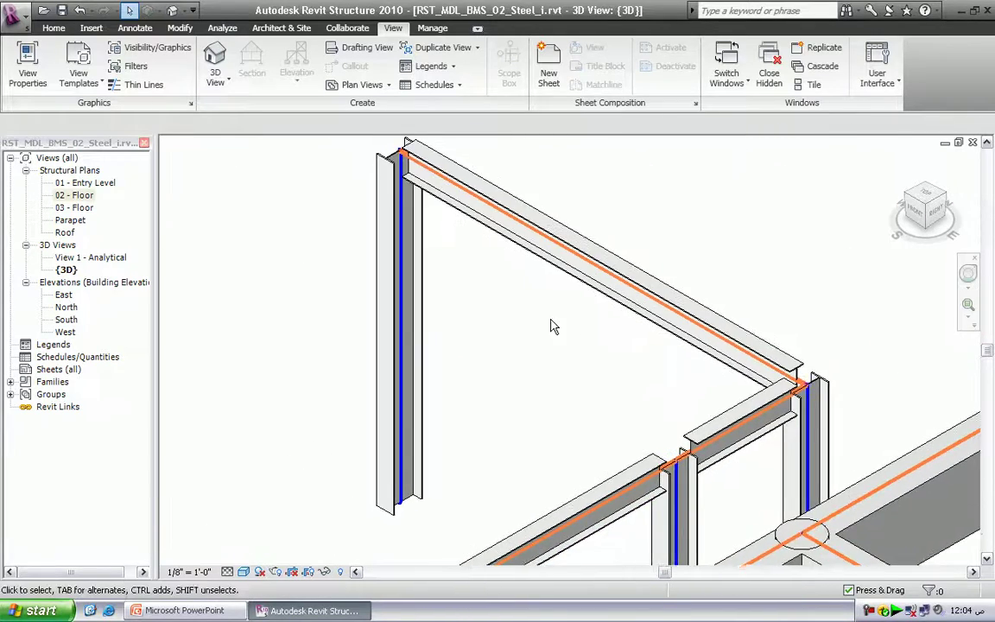
{"action": "scroll", "coordinate": [615, 346], "scroll_direction": "up", "scroll_amount": 2}
{"action": "scroll", "coordinate": [613, 342], "scroll_direction": "down", "scroll_amount": 2}
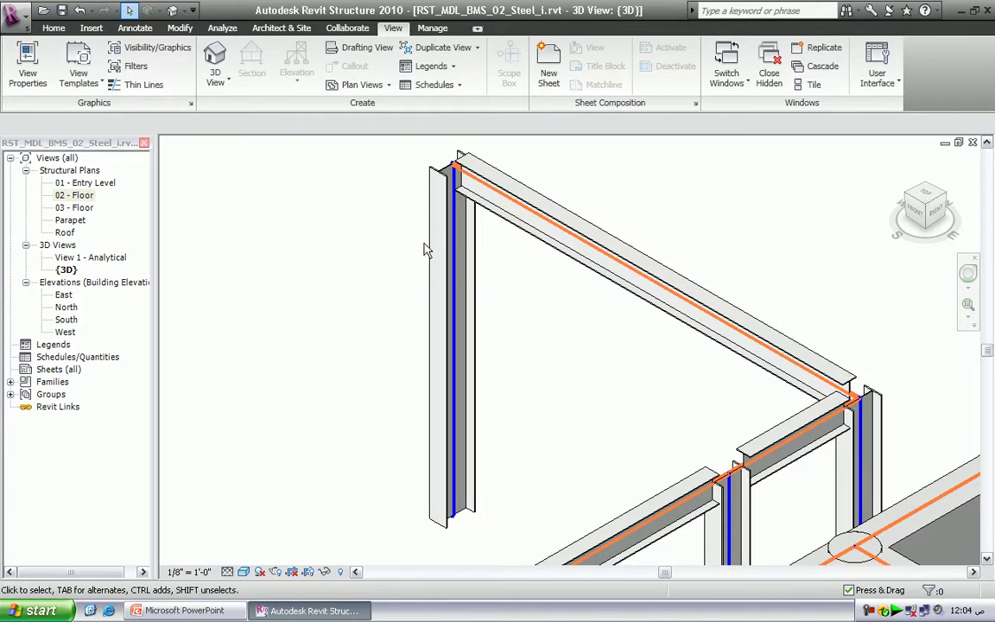